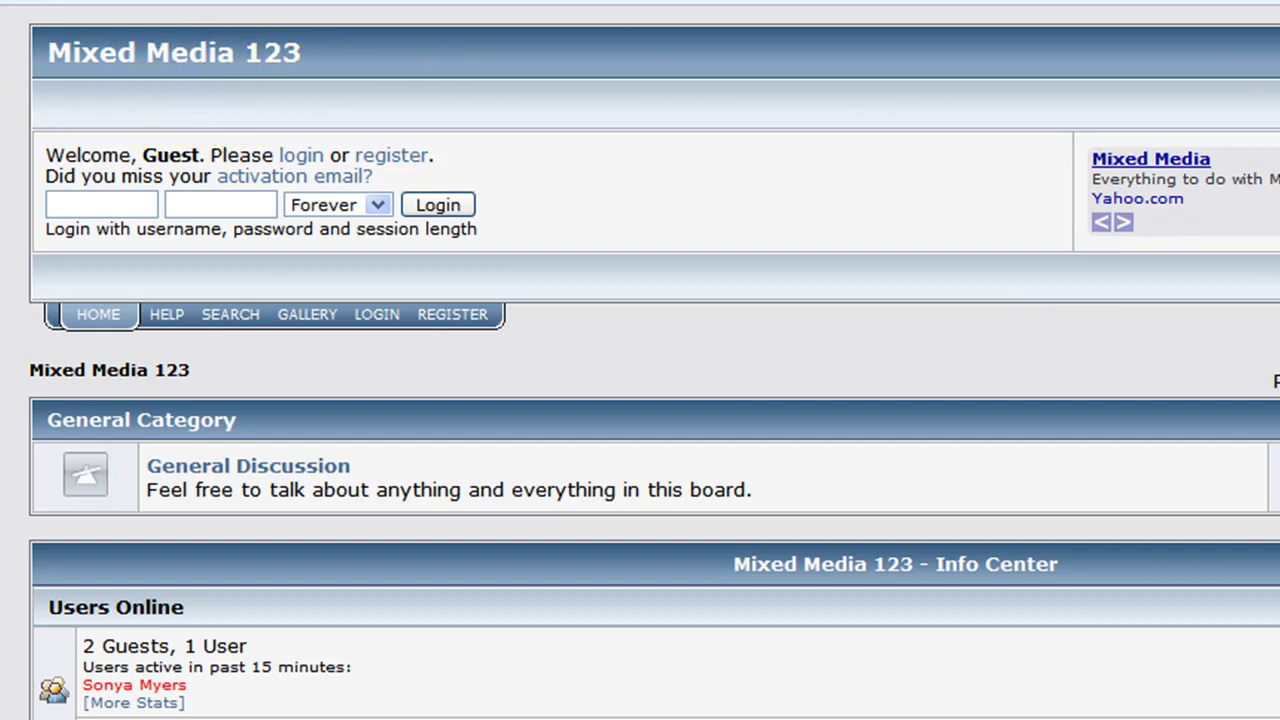
Step: Refresh the forum page so the new TreasureTalk logo replaces the Mixed Media 123 header
{"action": "key", "text": "F5"}
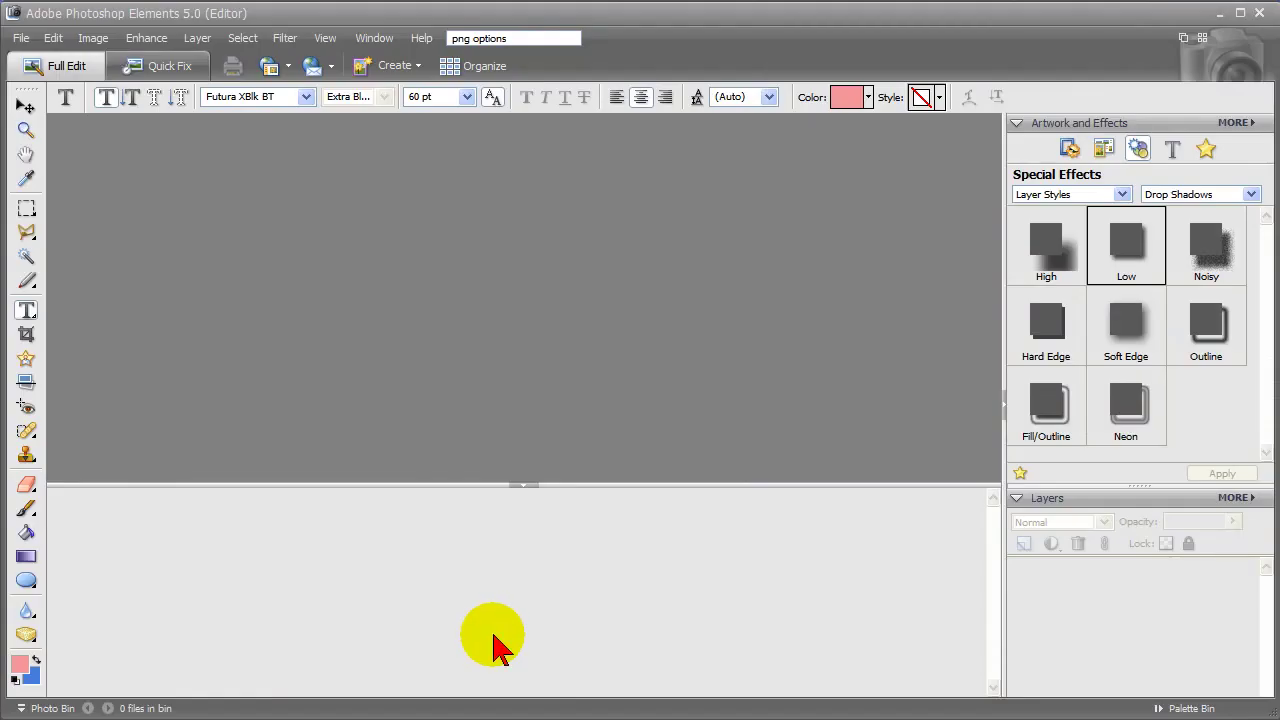
Step: Create a new blank file, Untitled-1, 500 × 100 pixels at 72 ppi with transparent background contents
{"action": "left_click", "coordinate": [21, 39]}
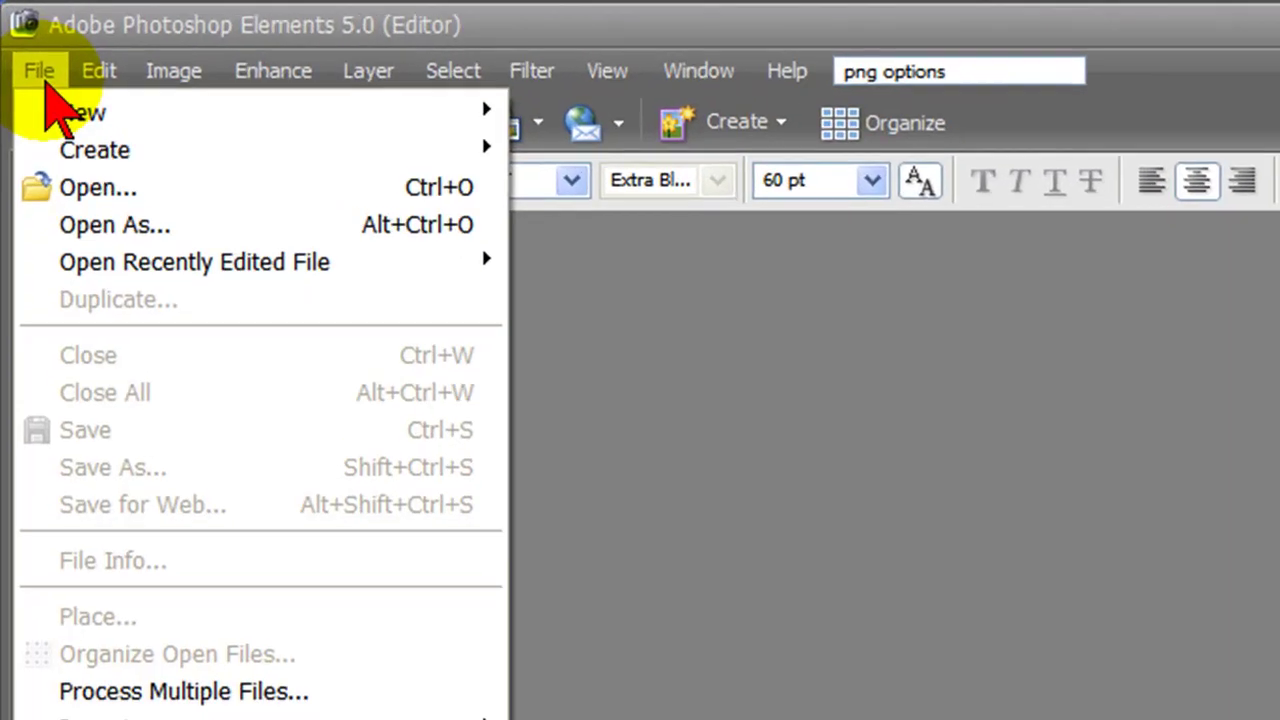
{"action": "mouse_move", "coordinate": [38, 116]}
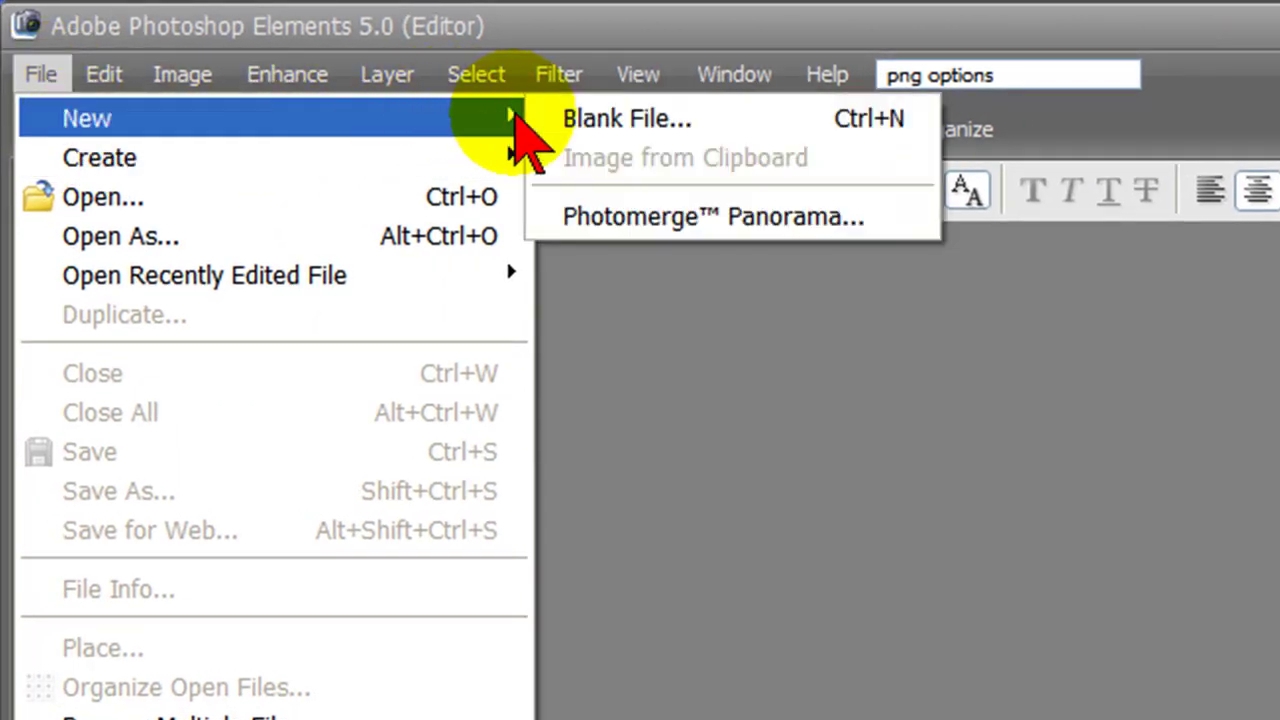
{"action": "left_click", "coordinate": [556, 118]}
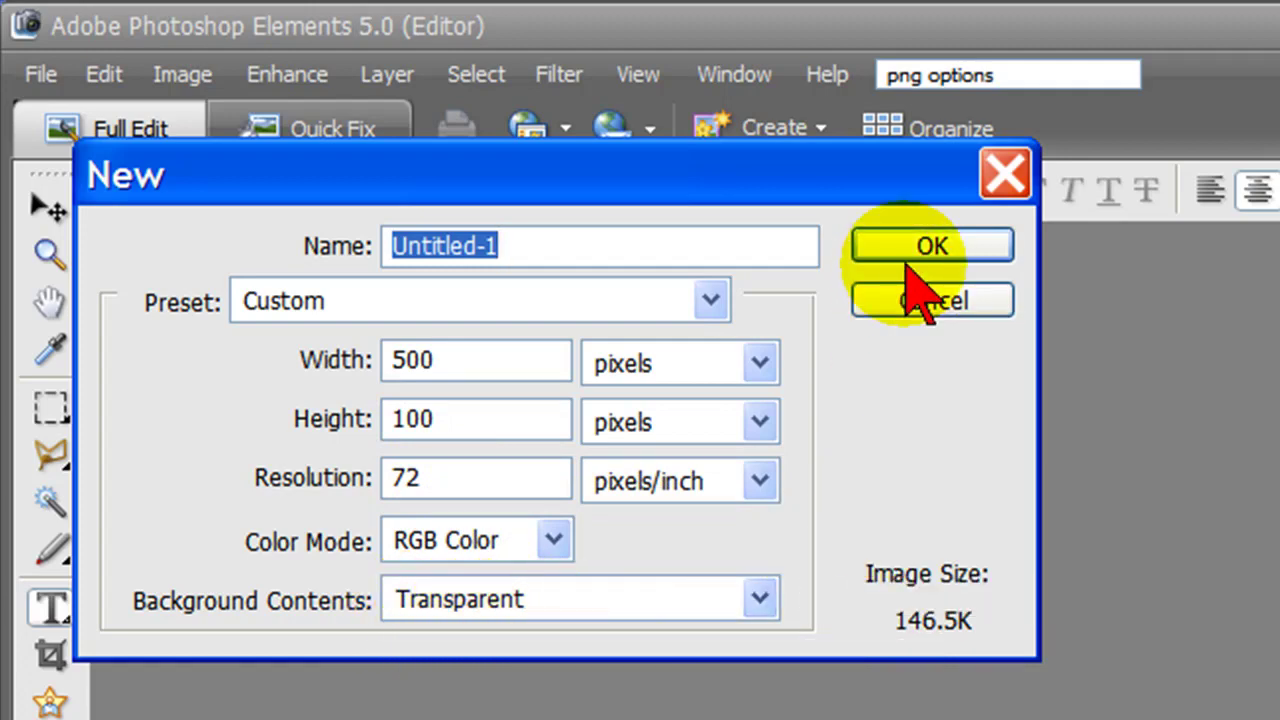
{"action": "left_click", "coordinate": [932, 248]}
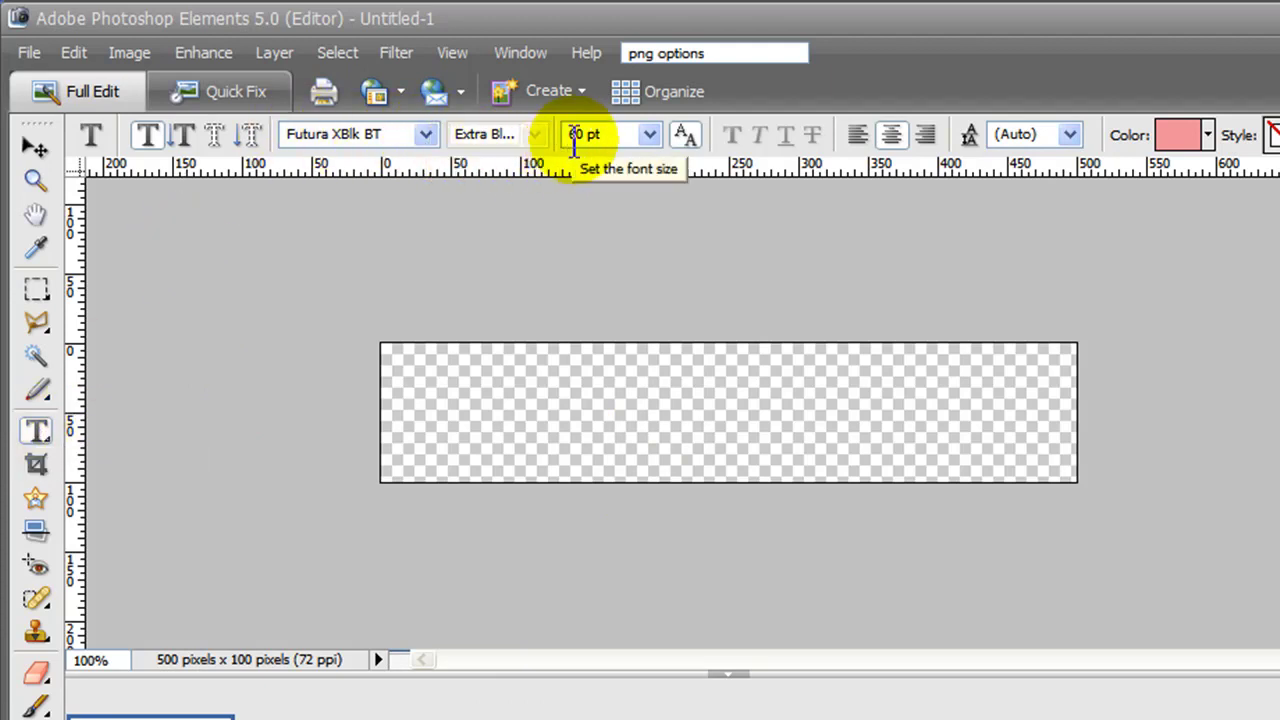
Step: Type the TreasureTalk title on the canvas in white 60 pt Futura XBlk BT and commit it
{"action": "left_click", "coordinate": [1209, 136]}
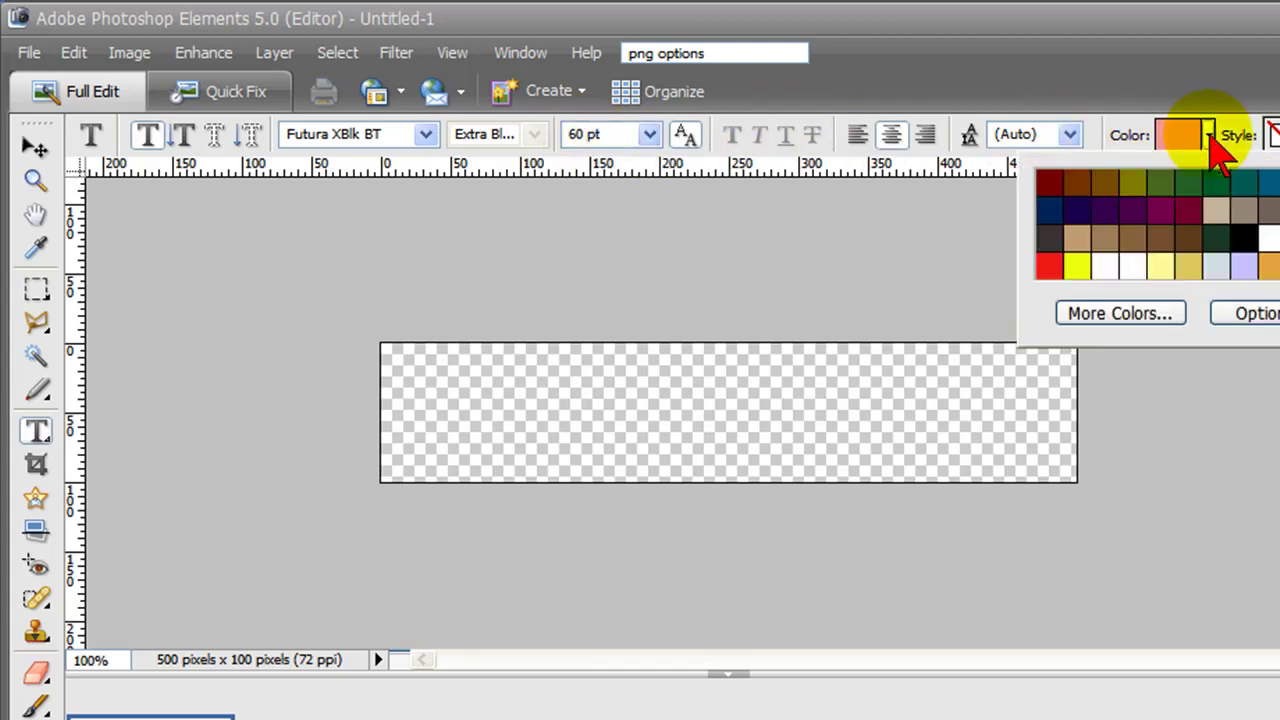
{"action": "left_click", "coordinate": [1268, 247]}
{"action": "left_click", "coordinate": [1161, 453]}
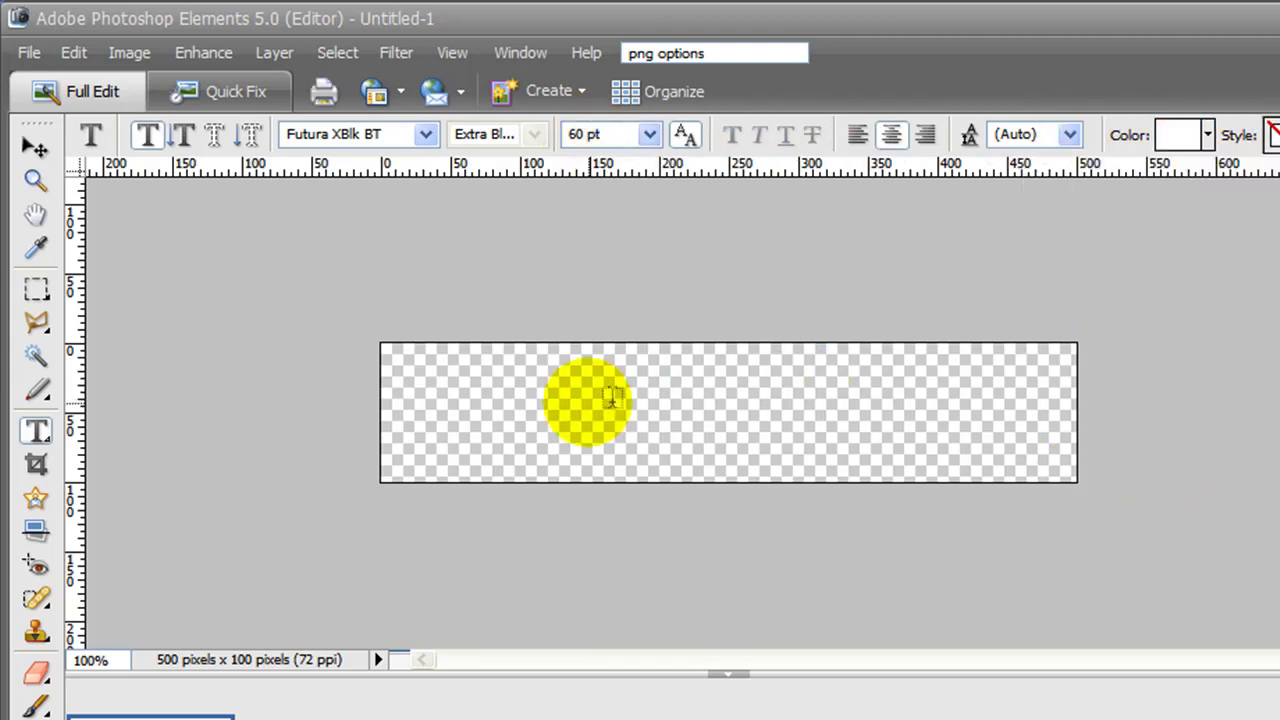
{"action": "left_click", "coordinate": [399, 408]}
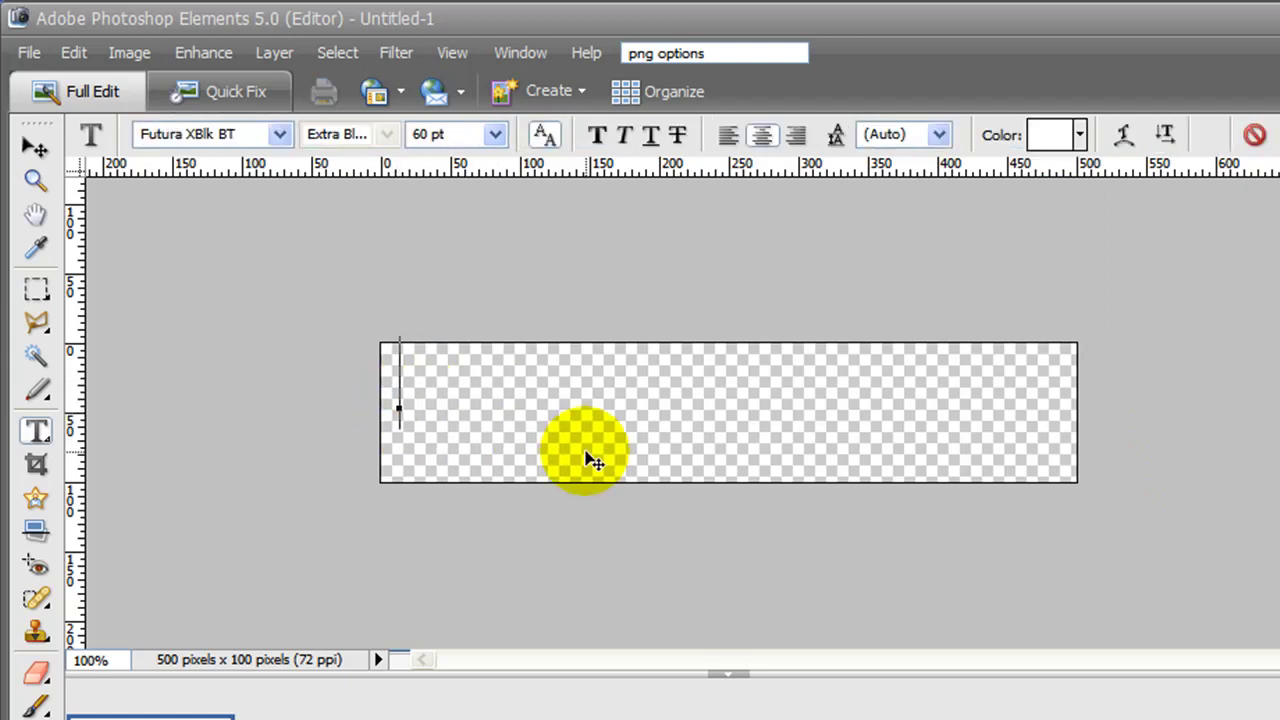
{"action": "type", "text": "www.wiretalk"}
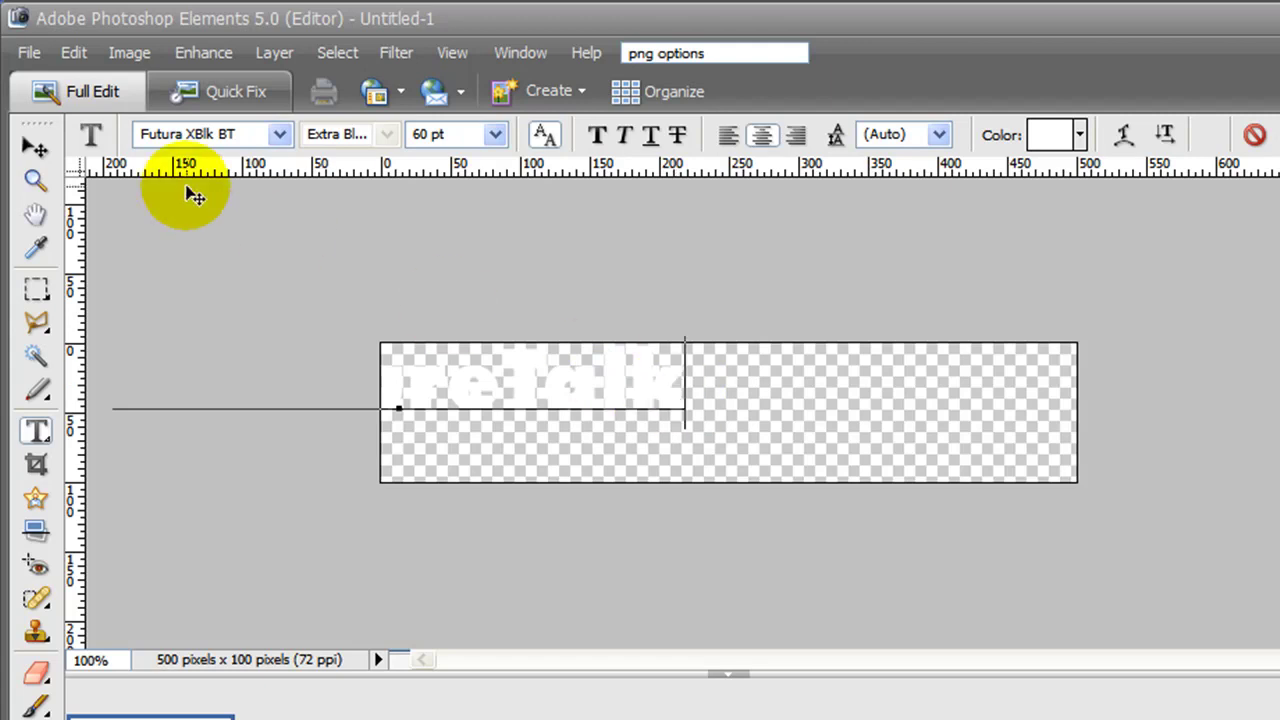
{"action": "left_click", "coordinate": [35, 147]}
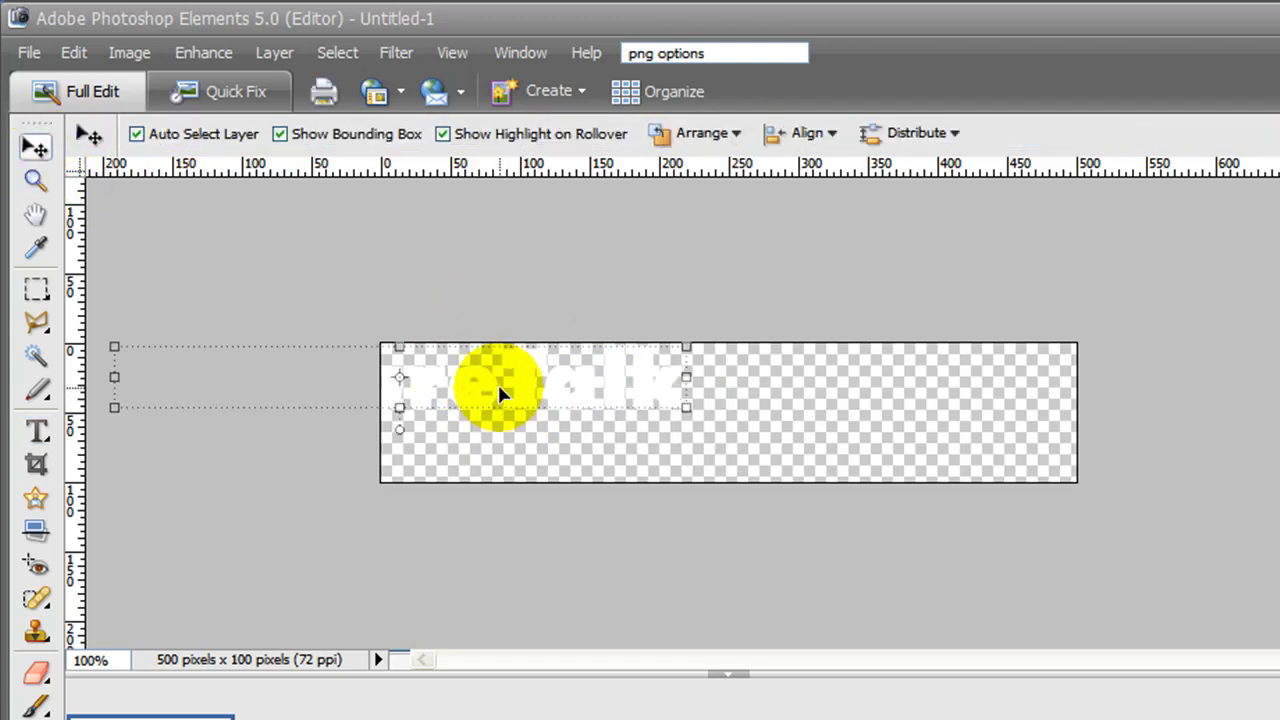
Step: Drag the title fully onto the canvas, then select its text and recolour it pale yellow
{"action": "left_click_drag", "start_coordinate": [497, 382], "coordinate": [780, 410]}
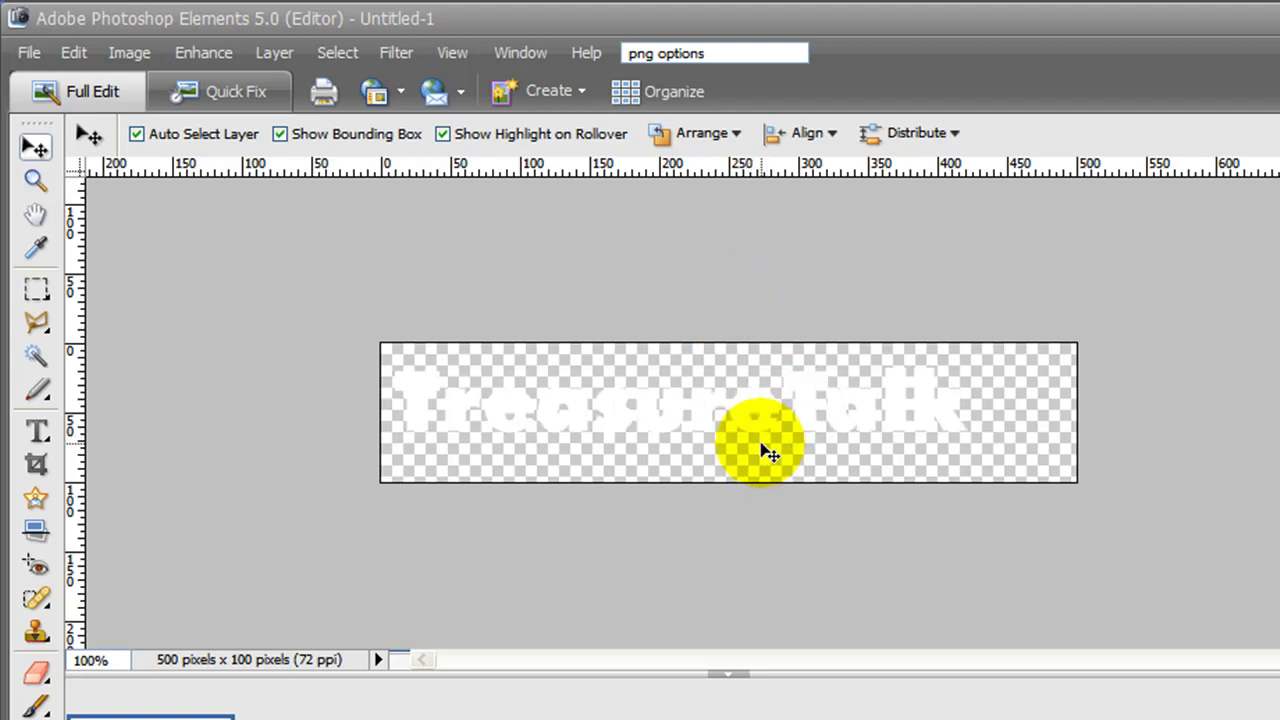
{"action": "left_click", "coordinate": [36, 430]}
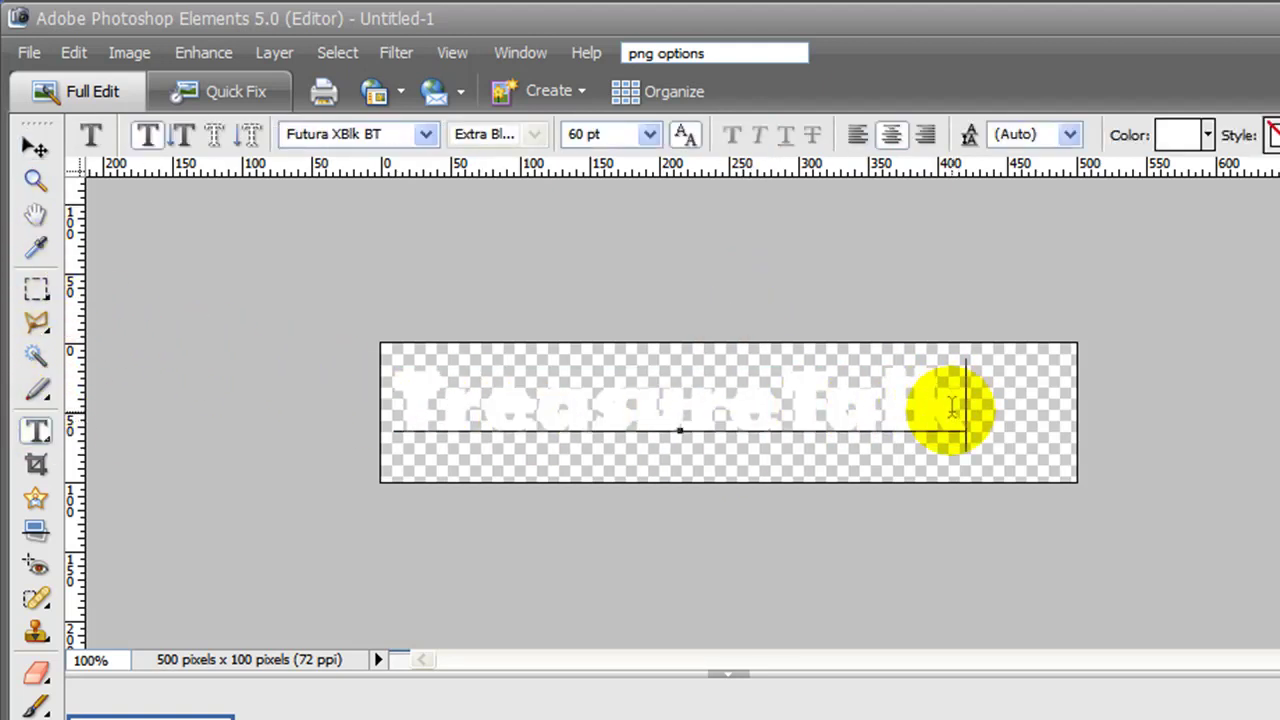
{"action": "left_click_drag", "start_coordinate": [948, 400], "coordinate": [343, 360]}
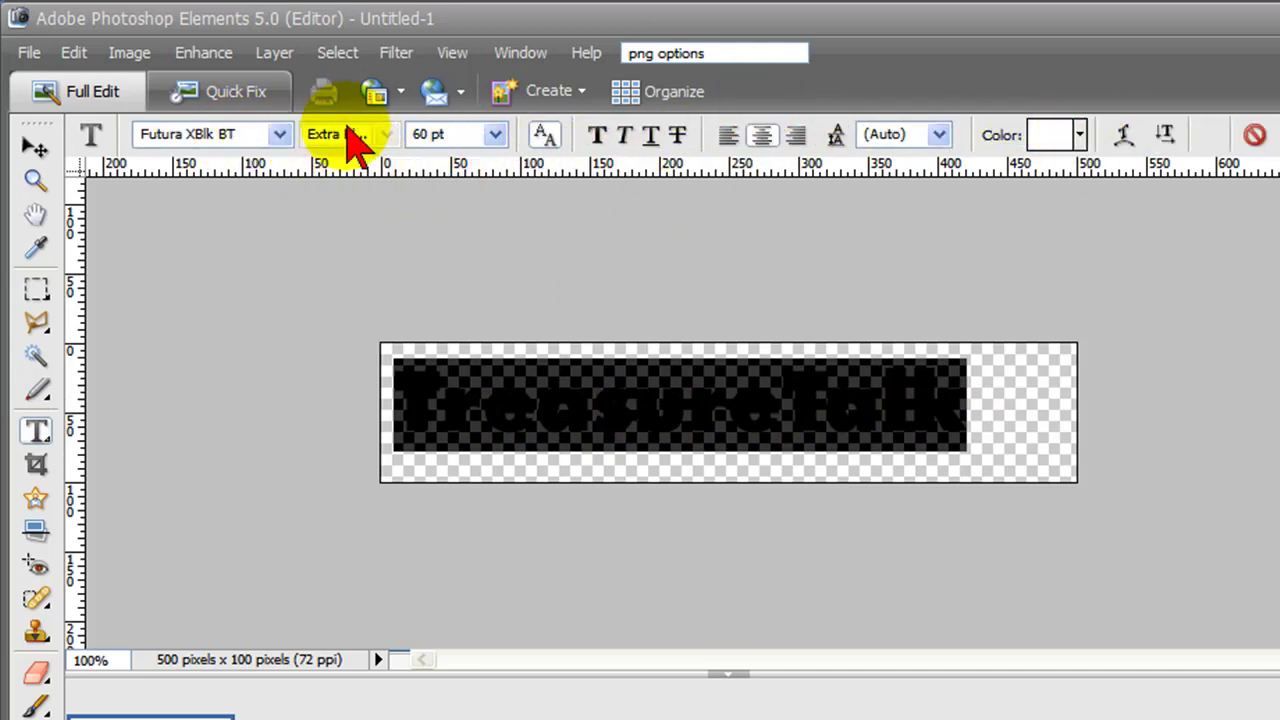
{"action": "left_click", "coordinate": [1075, 145]}
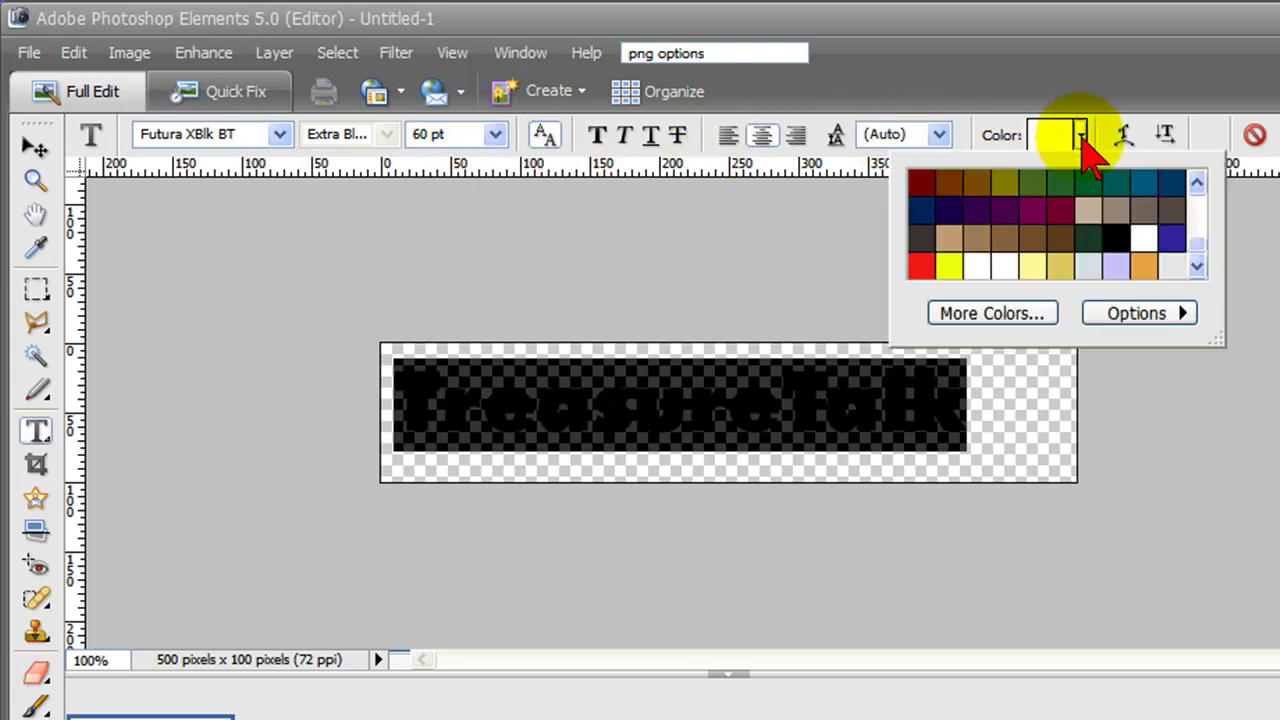
{"action": "left_click", "coordinate": [1032, 265]}
{"action": "left_click", "coordinate": [1249, 409]}
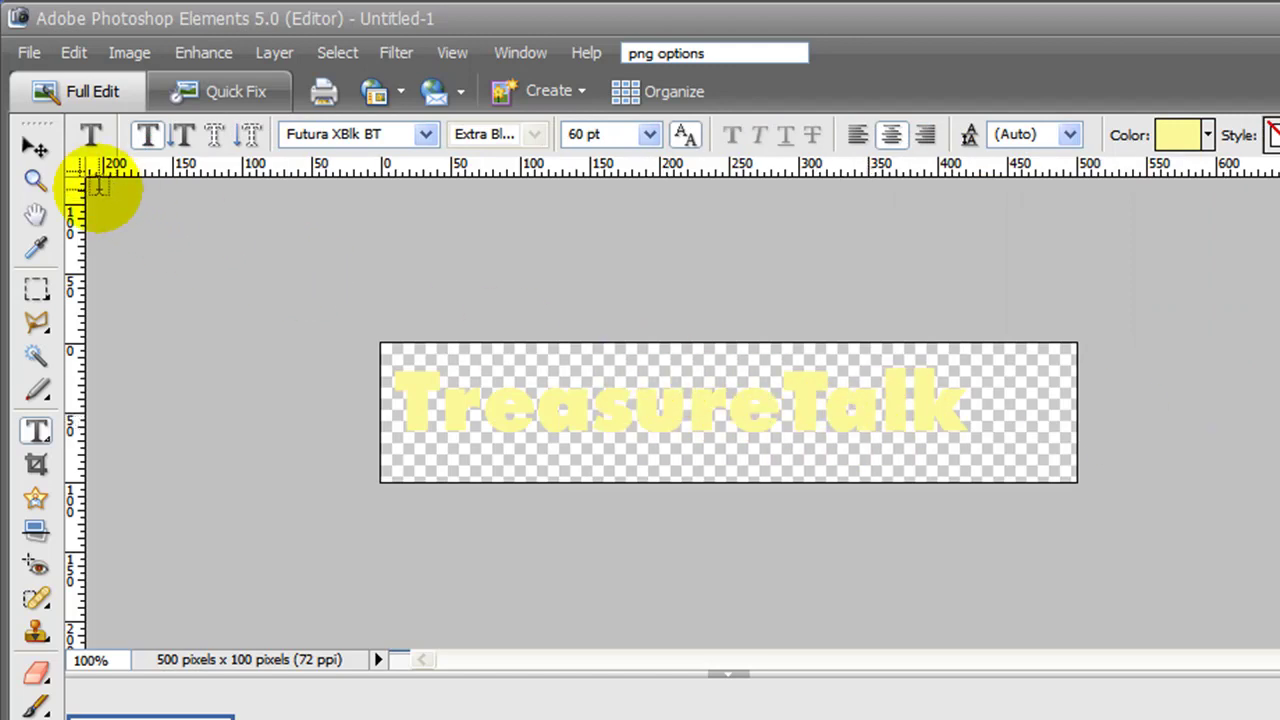
Step: Apply the Drop Shadow text effect to the TreasureTalk title layer
{"action": "left_click", "coordinate": [35, 147]}
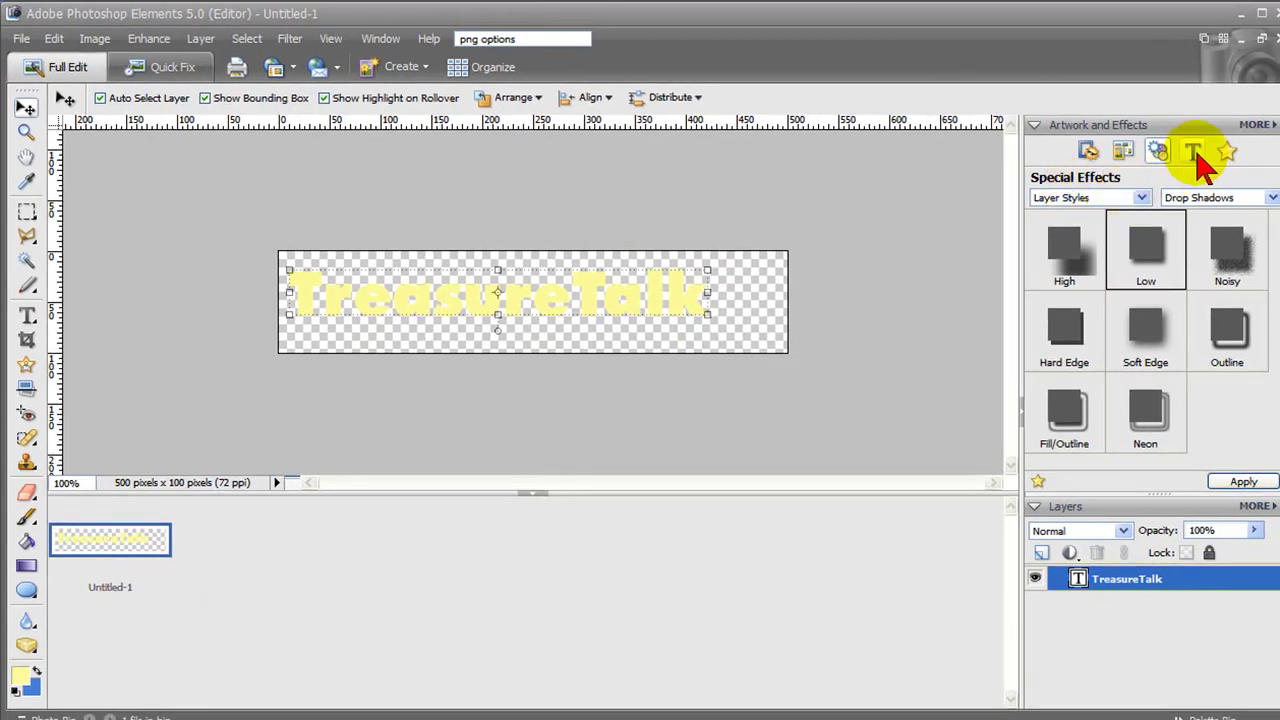
{"action": "left_click", "coordinate": [1193, 152]}
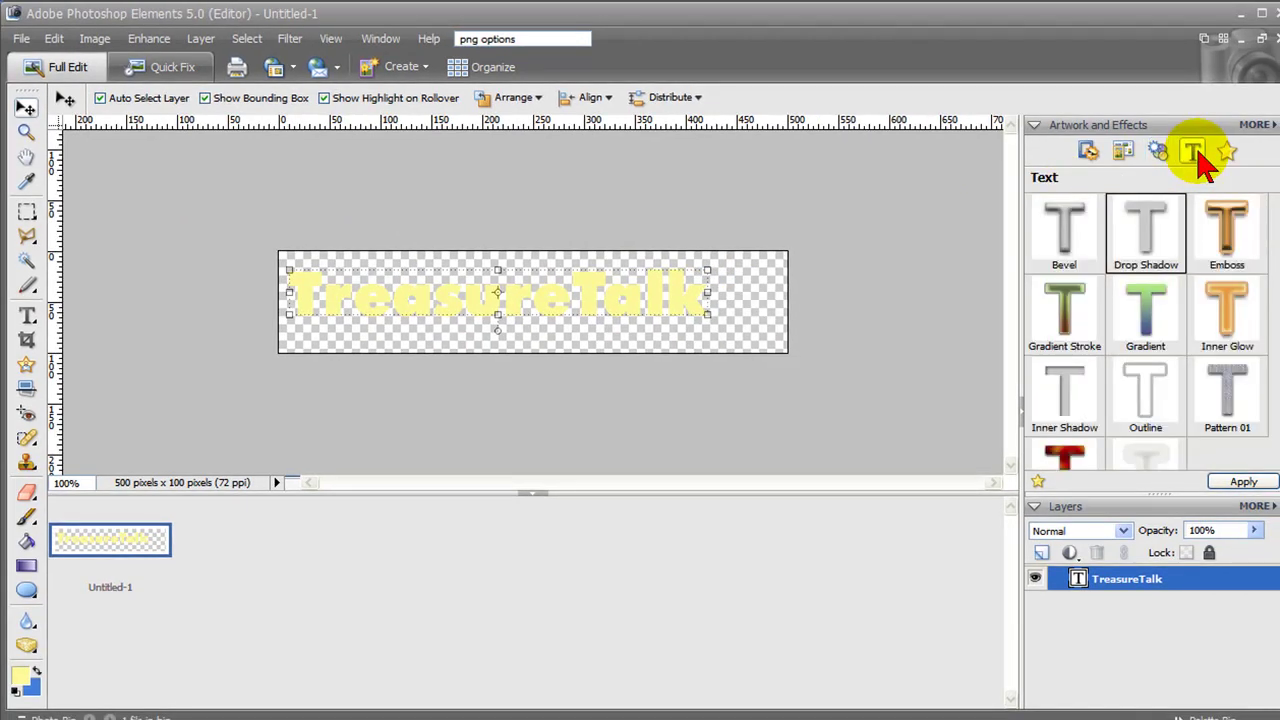
{"action": "left_click_drag", "start_coordinate": [1150, 240], "coordinate": [571, 286]}
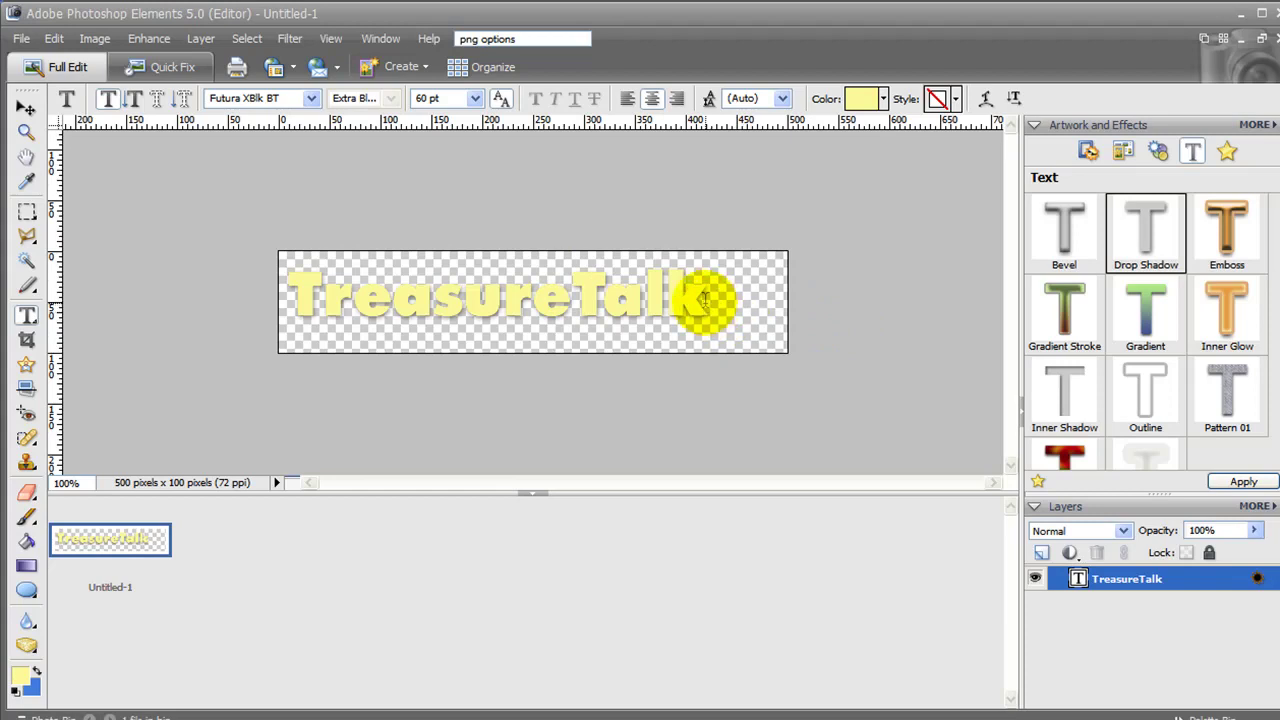
Step: Select the title text and change its colour back to white
{"action": "left_click_drag", "start_coordinate": [703, 298], "coordinate": [295, 280]}
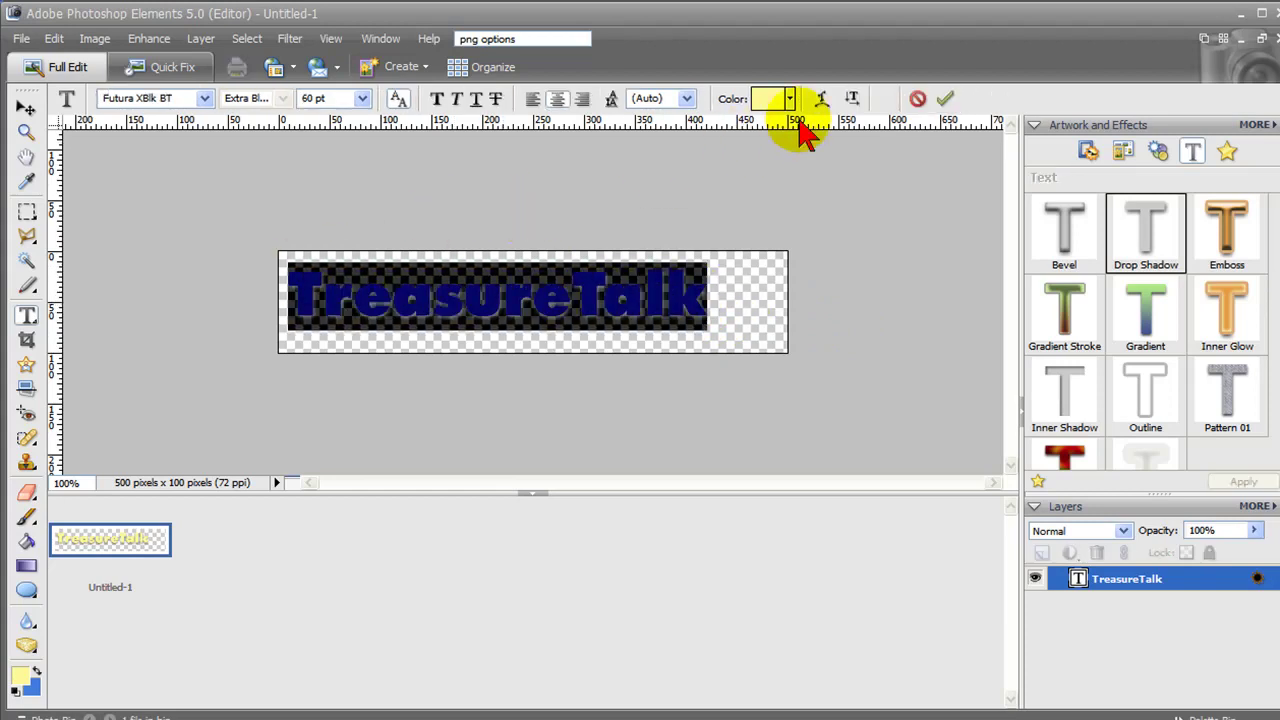
{"action": "left_click", "coordinate": [790, 98]}
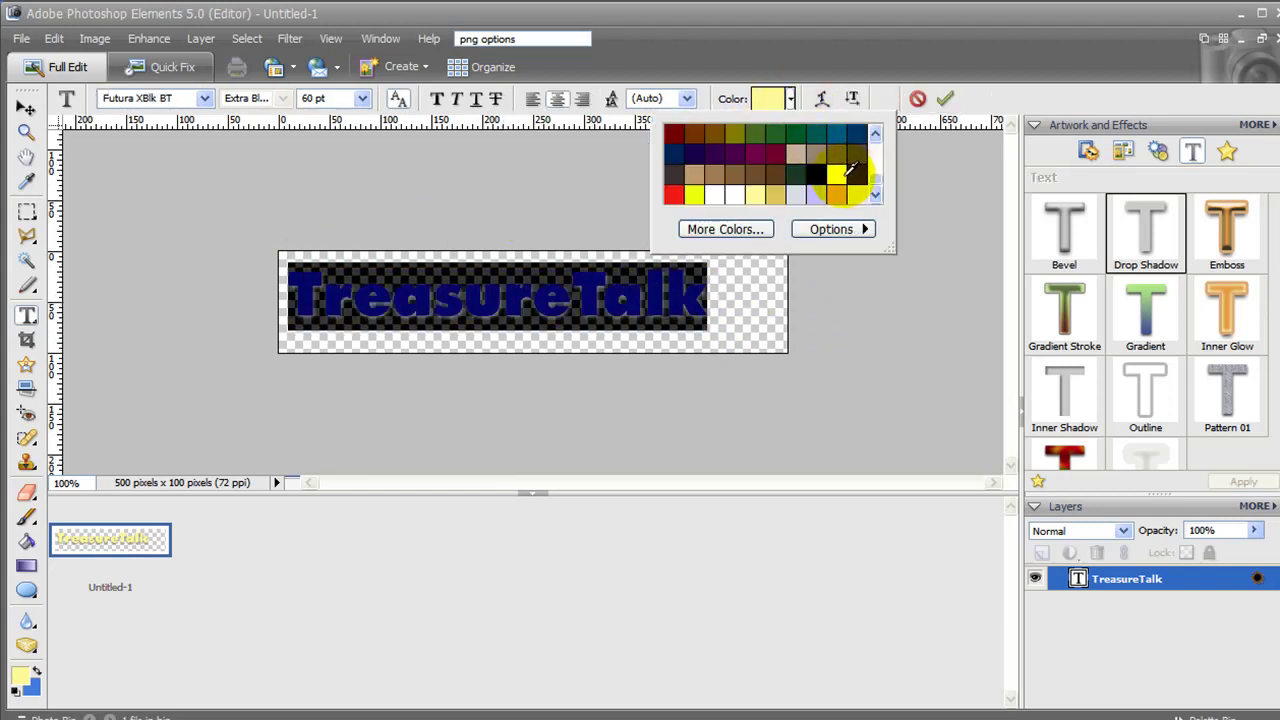
{"action": "left_click", "coordinate": [930, 232]}
{"action": "left_click", "coordinate": [930, 232]}
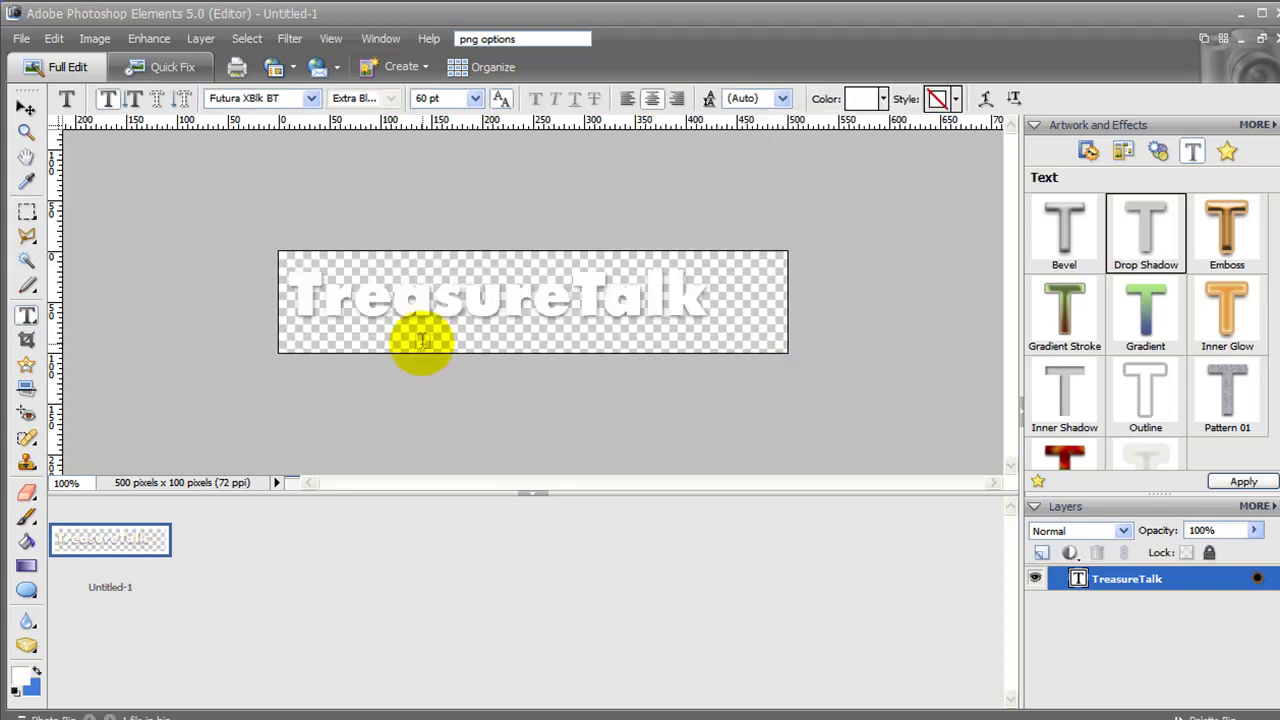
Step: Set the Type tool font to Arial Black at 18 pt
{"action": "left_click", "coordinate": [312, 335]}
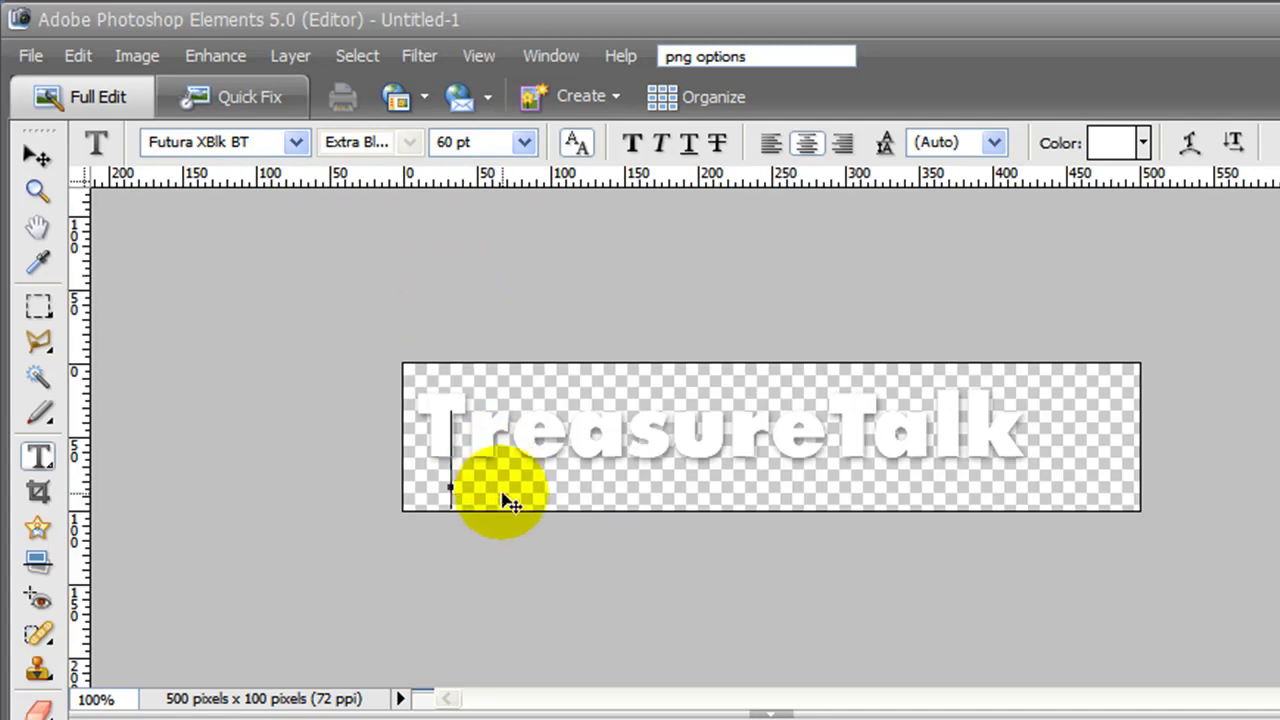
{"action": "left_click", "coordinate": [296, 142]}
{"action": "left_click_drag", "start_coordinate": [604, 545], "coordinate": [605, 180]}
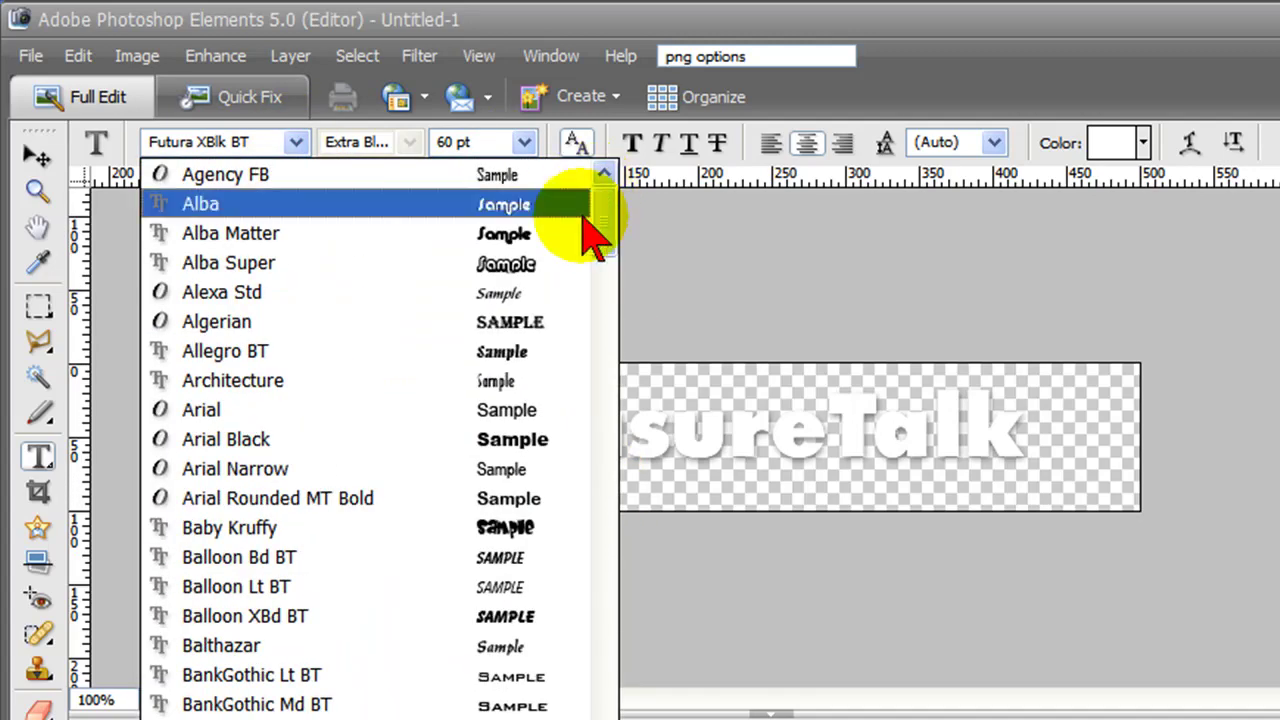
{"action": "left_click", "coordinate": [428, 440]}
{"action": "left_click", "coordinate": [524, 142]}
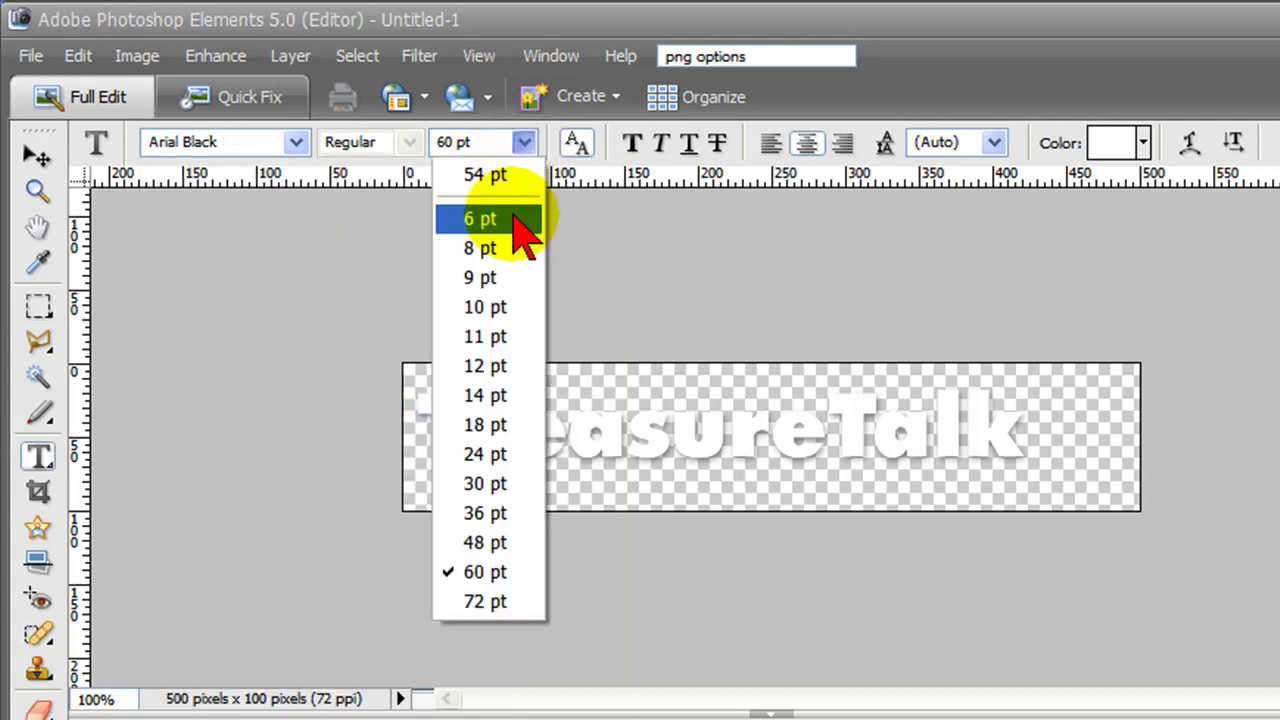
{"action": "left_click", "coordinate": [505, 426]}
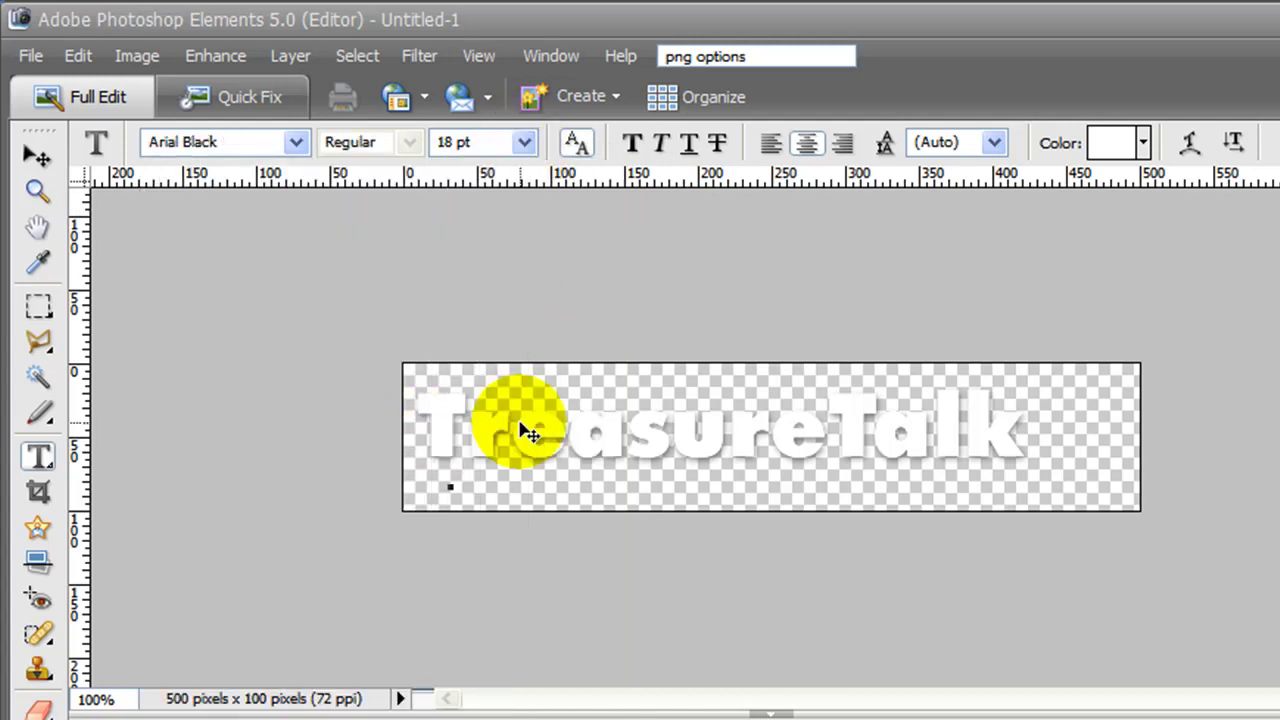
Step: Paste the tagline 'For all things related to treasure hunting' below the title and colour it red
{"action": "left_click", "coordinate": [452, 488]}
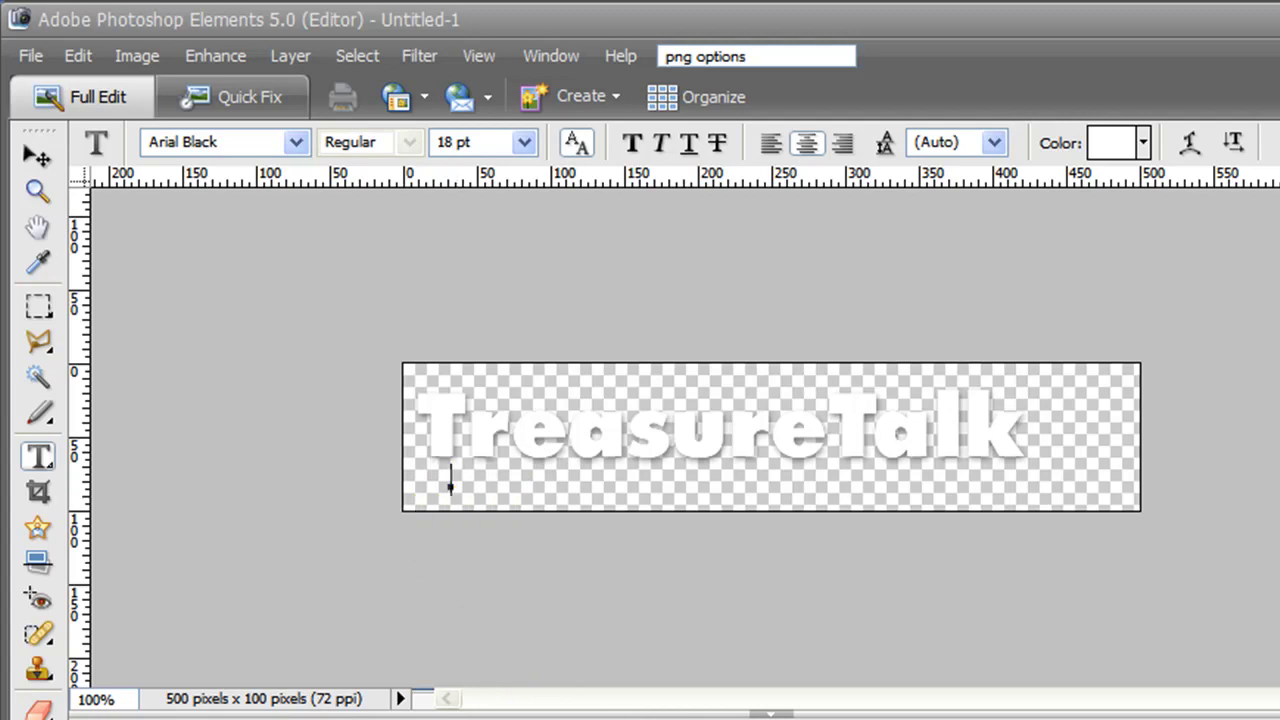
{"action": "key", "text": "ctrl+v"}
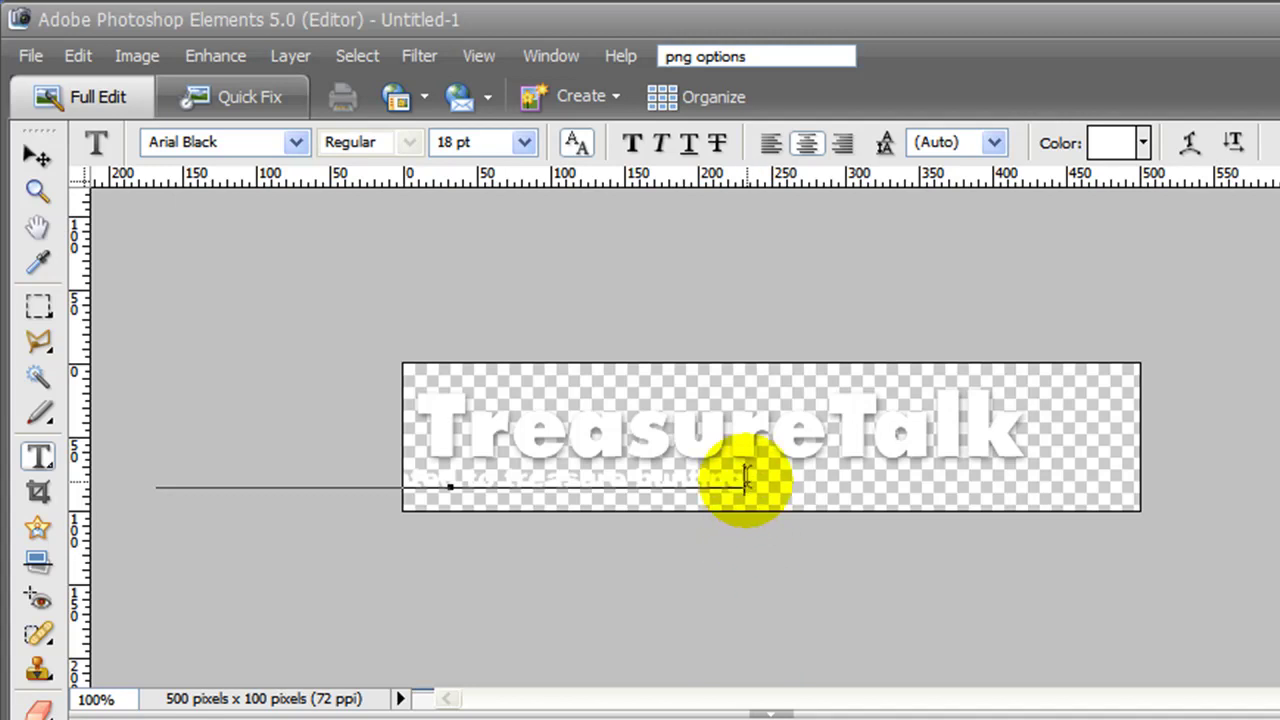
{"action": "left_click_drag", "start_coordinate": [743, 486], "coordinate": [80, 455]}
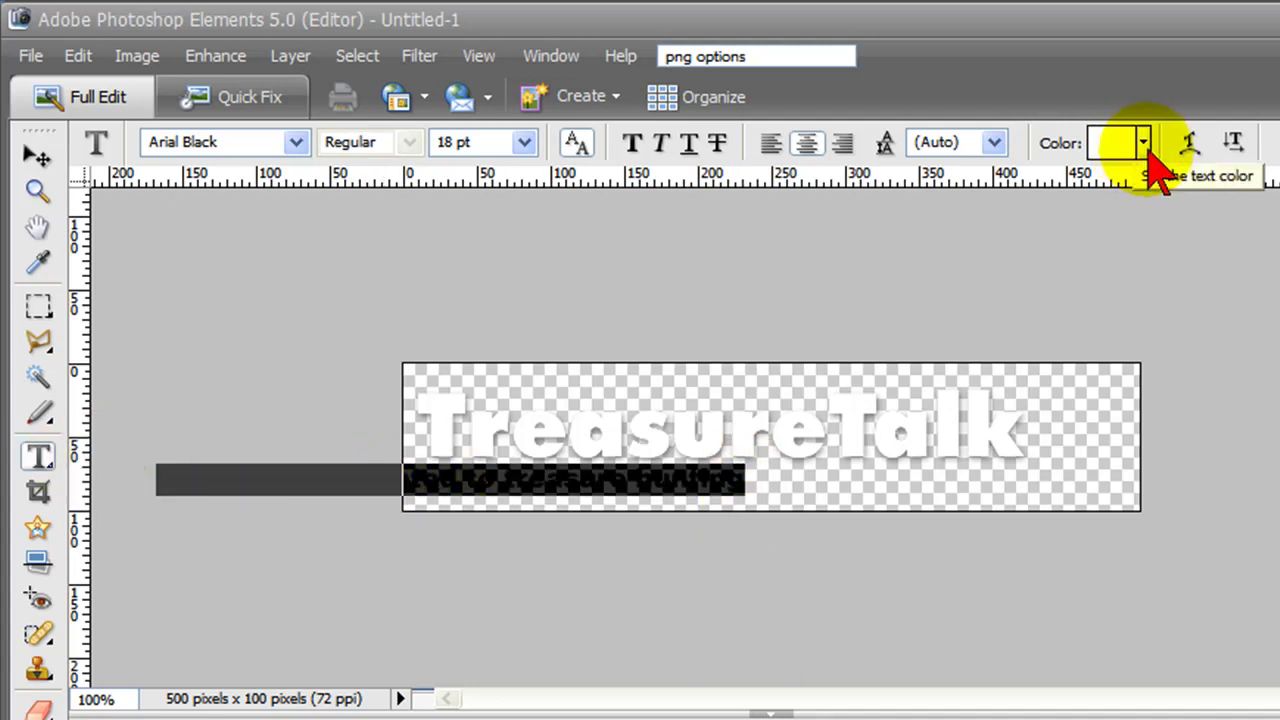
{"action": "left_click", "coordinate": [1143, 143]}
{"action": "left_click", "coordinate": [975, 281]}
{"action": "left_click", "coordinate": [1250, 430]}
{"action": "left_click", "coordinate": [37, 156]}
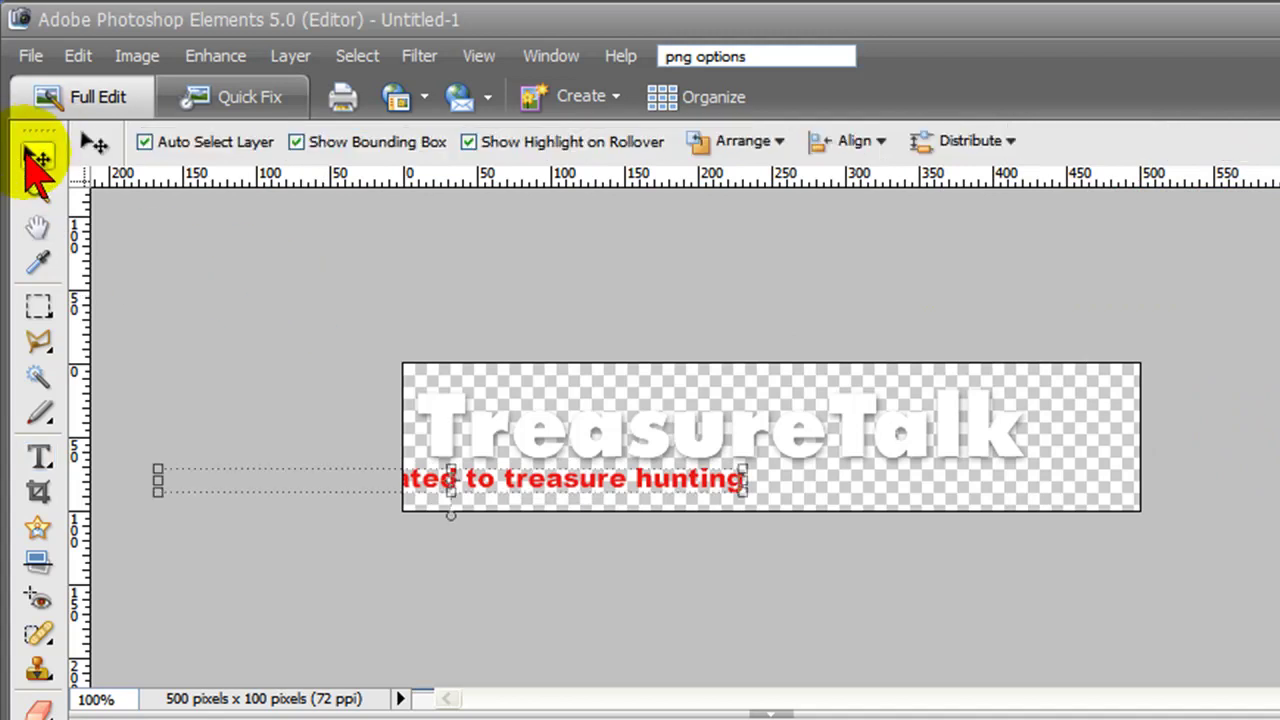
Step: Move the tagline fully inside the banner, add a Drop Shadow, and recolour it white
{"action": "left_click_drag", "start_coordinate": [537, 480], "coordinate": [810, 485]}
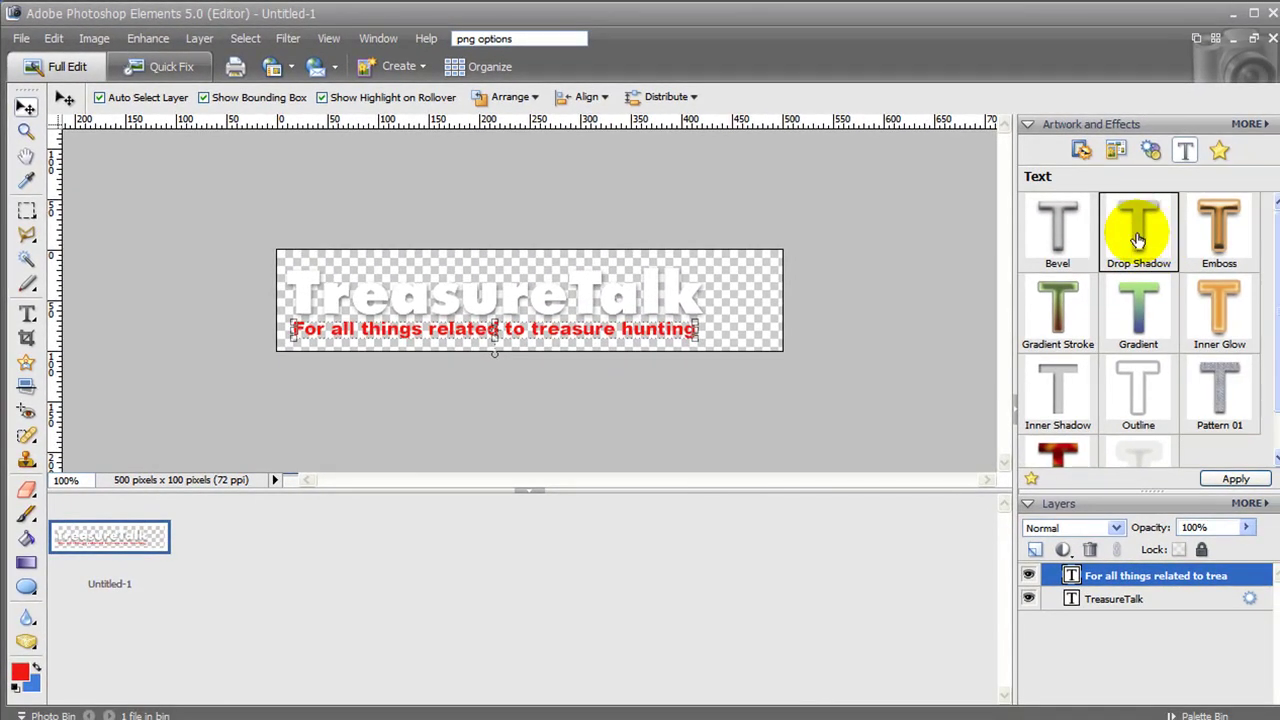
{"action": "double_click", "coordinate": [1138, 238]}
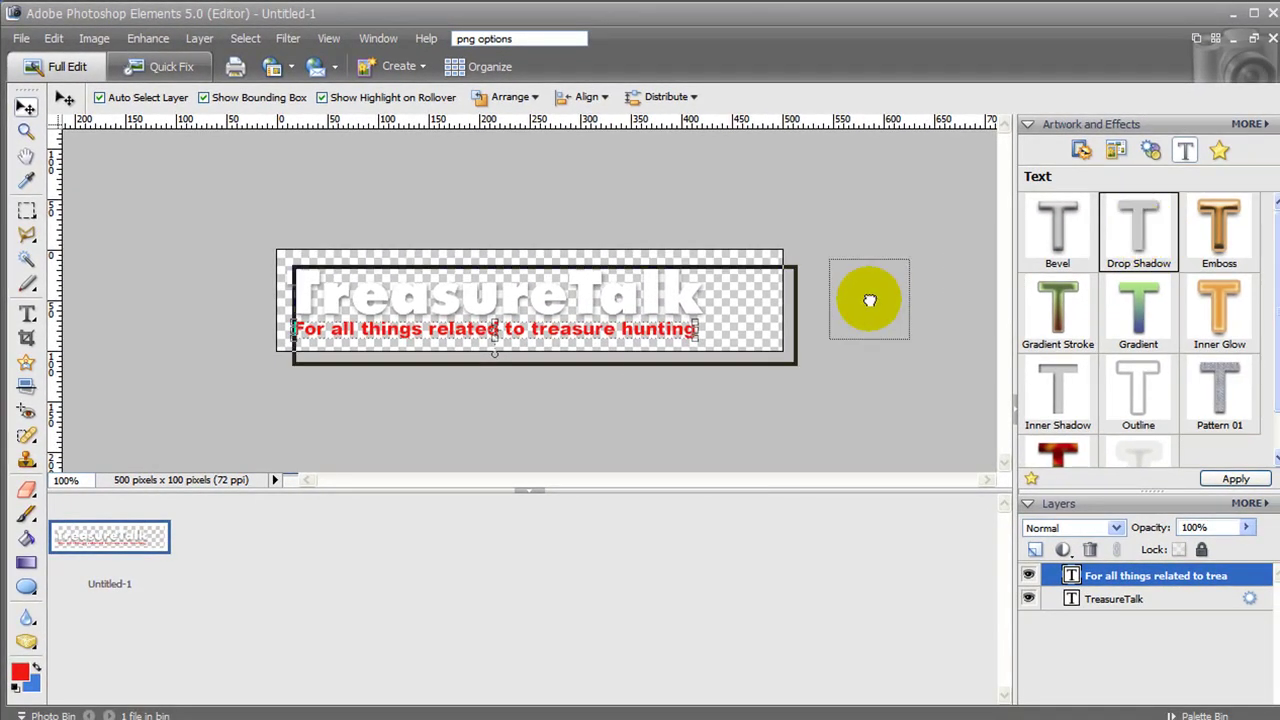
{"action": "key", "text": "t"}
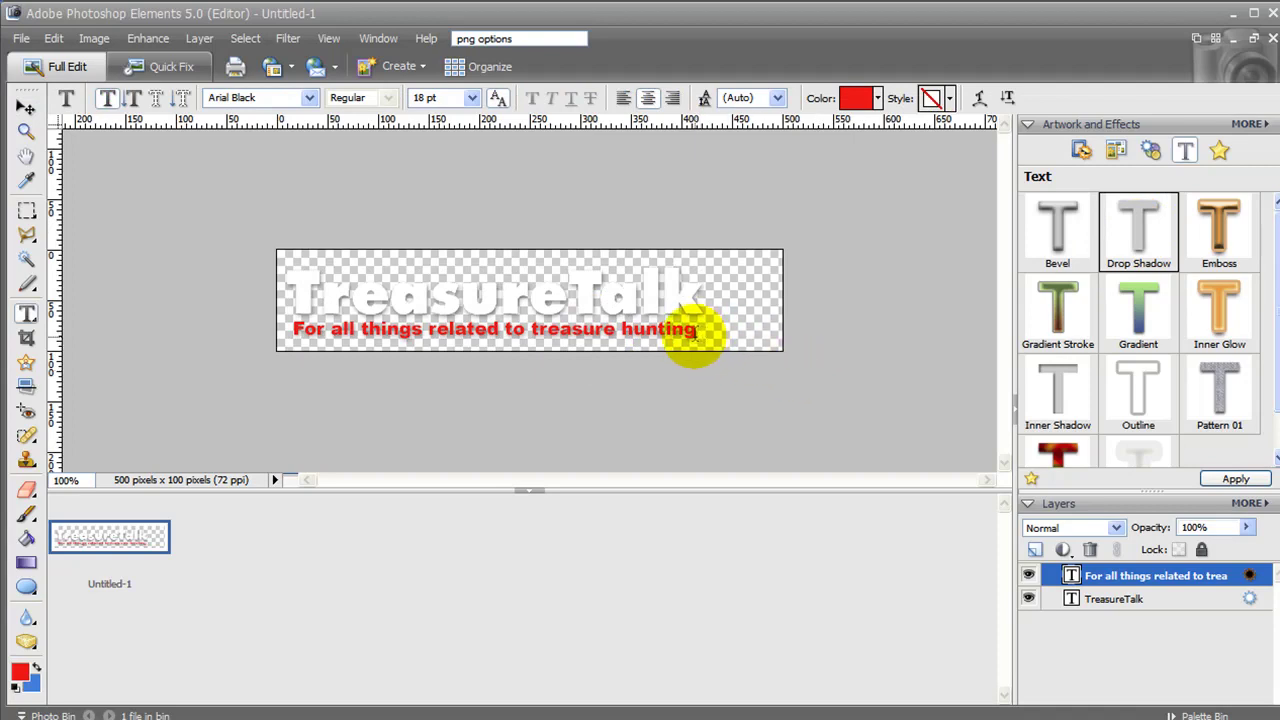
{"action": "left_click_drag", "start_coordinate": [694, 330], "coordinate": [343, 280]}
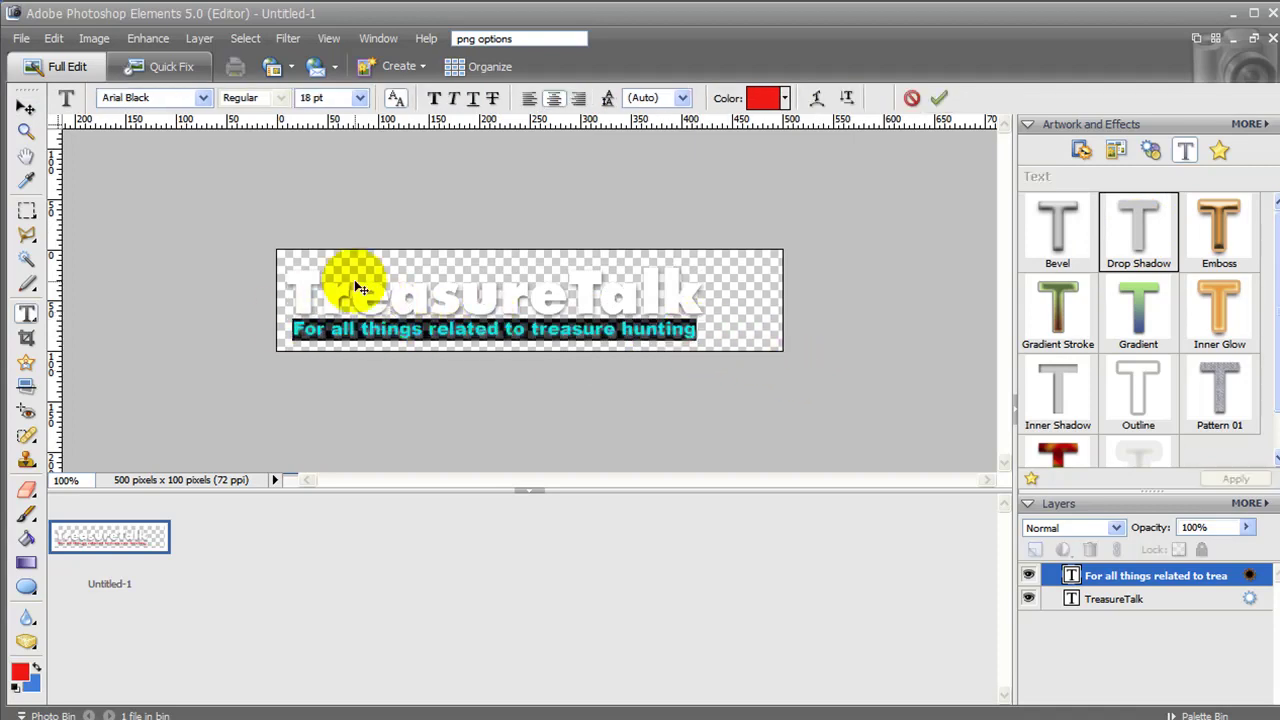
{"action": "left_click", "coordinate": [786, 99]}
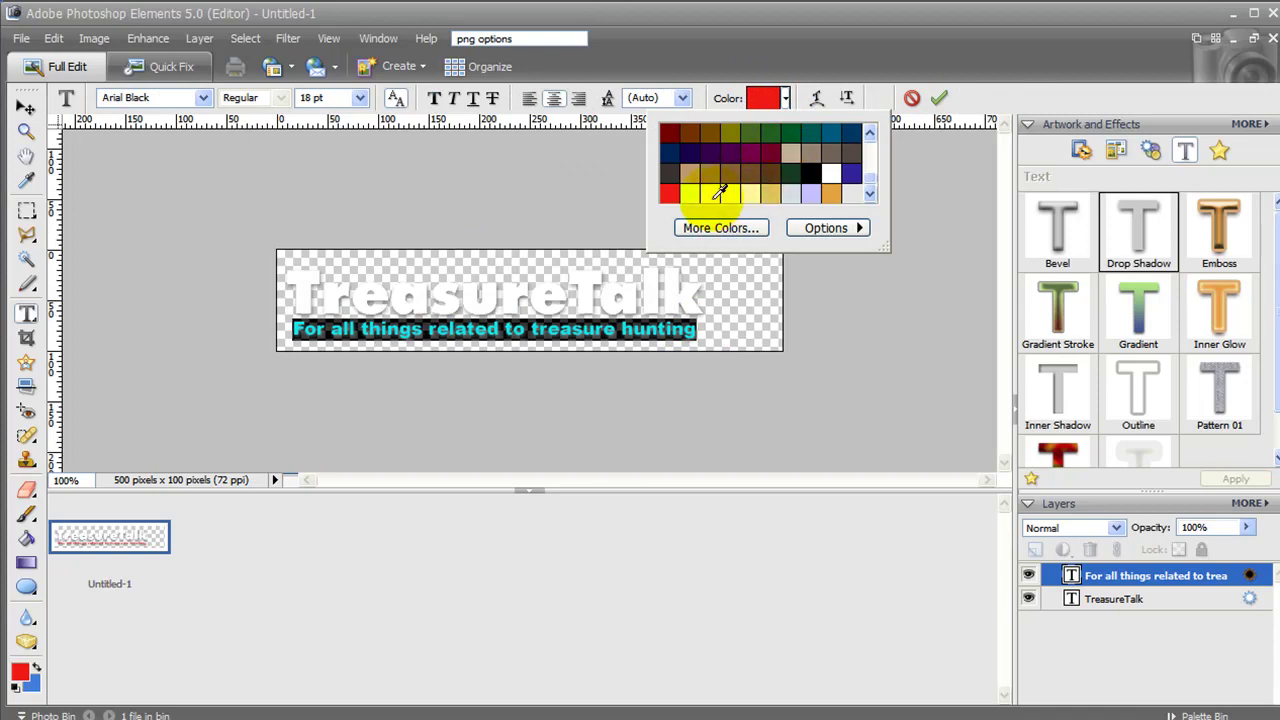
{"action": "left_click", "coordinate": [831, 172]}
{"action": "left_click", "coordinate": [860, 277]}
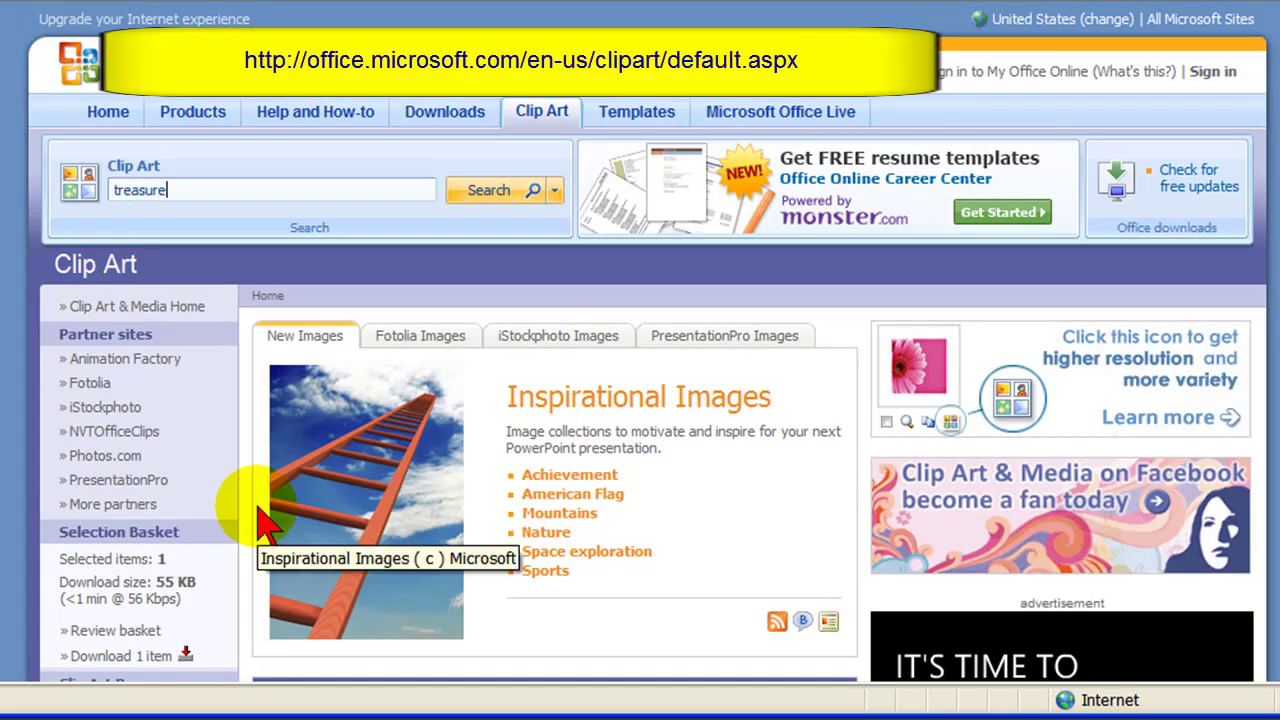
Step: Search Clip Art for 'treasure', go to results page 4, and copy the treasure chest clip
{"action": "left_click", "coordinate": [488, 192]}
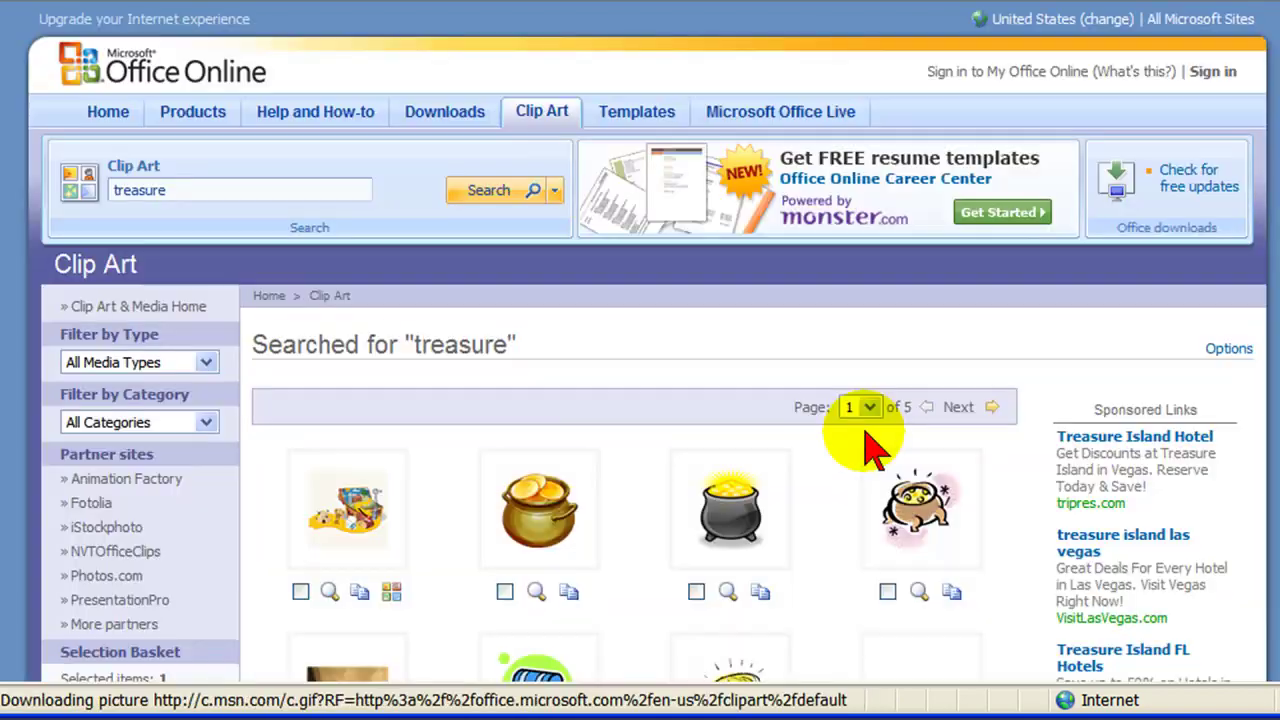
{"action": "scroll", "coordinate": [865, 435], "scroll_direction": "down", "scroll_amount": 1}
{"action": "scroll", "coordinate": [868, 440], "scroll_direction": "down", "scroll_amount": 3}
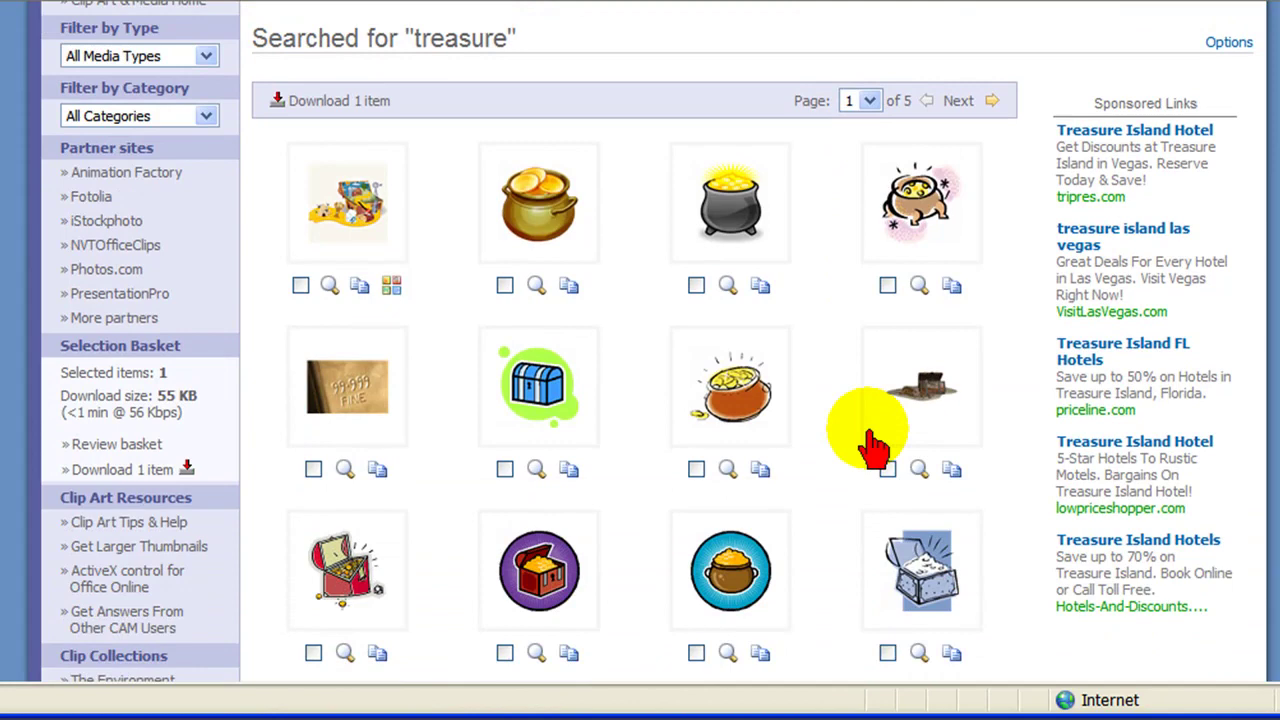
{"action": "scroll", "coordinate": [870, 440], "scroll_direction": "down", "scroll_amount": 1}
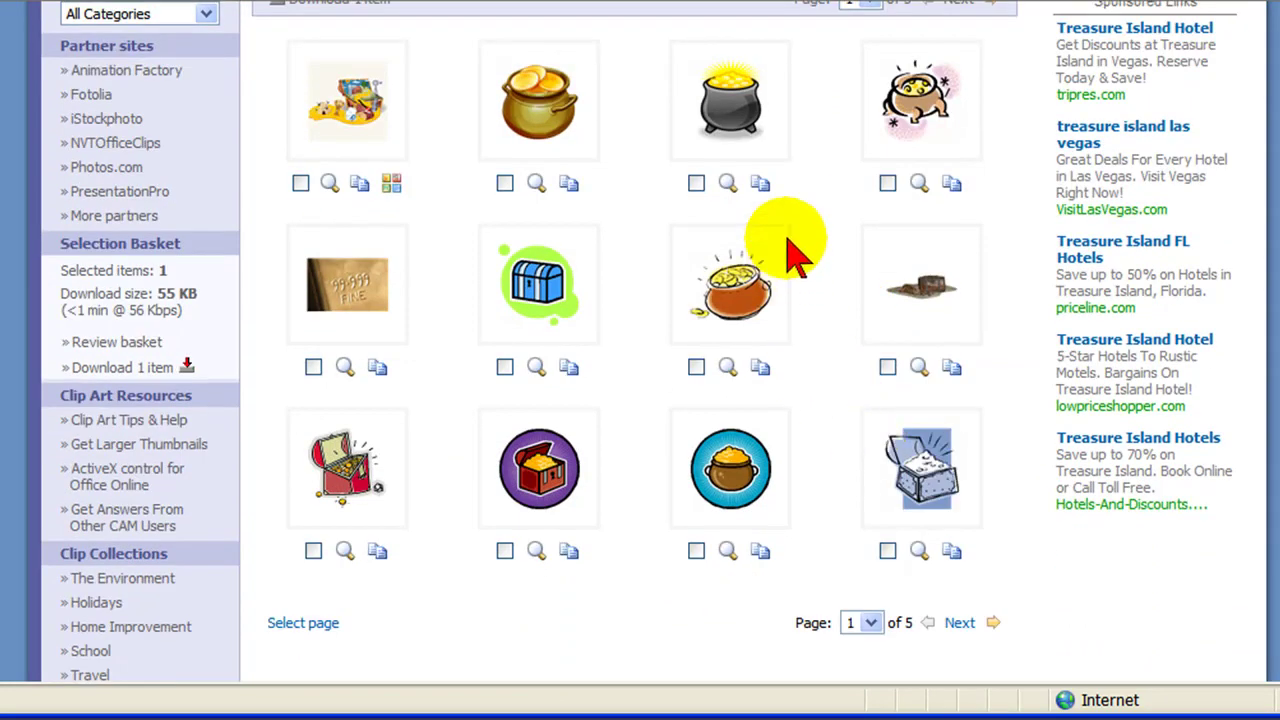
{"action": "left_click", "coordinate": [958, 626]}
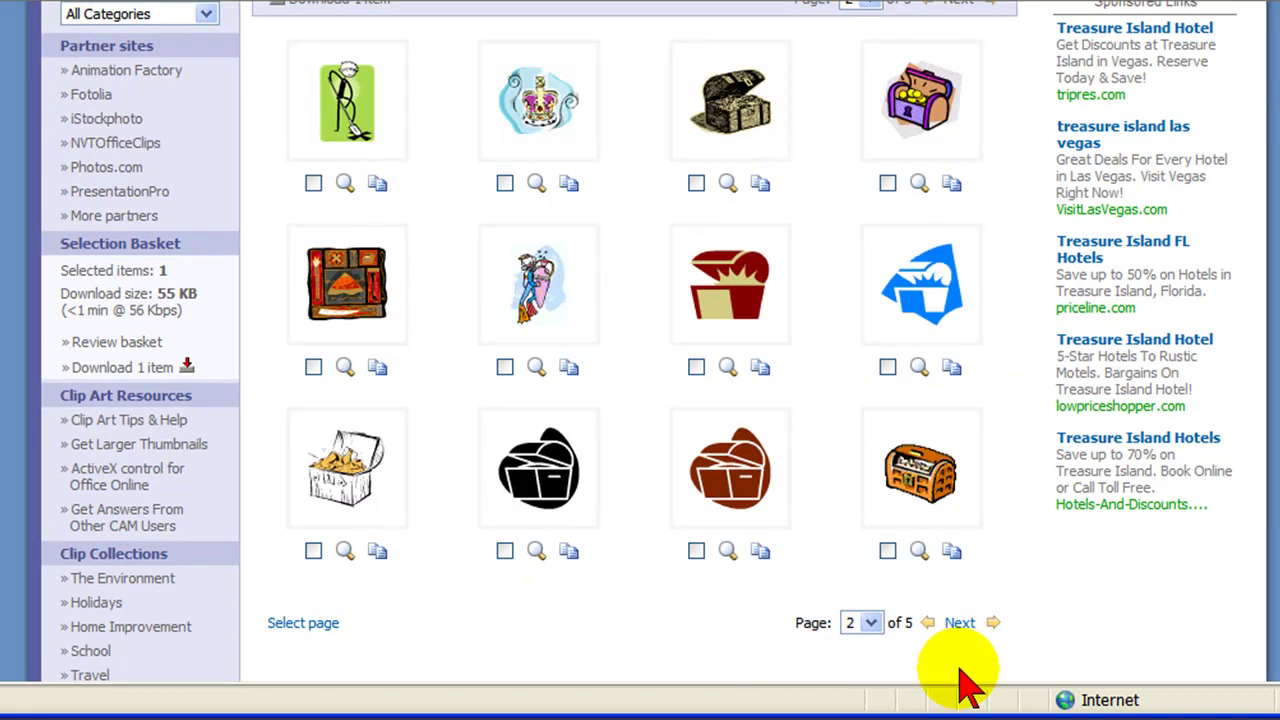
{"action": "left_click", "coordinate": [958, 626]}
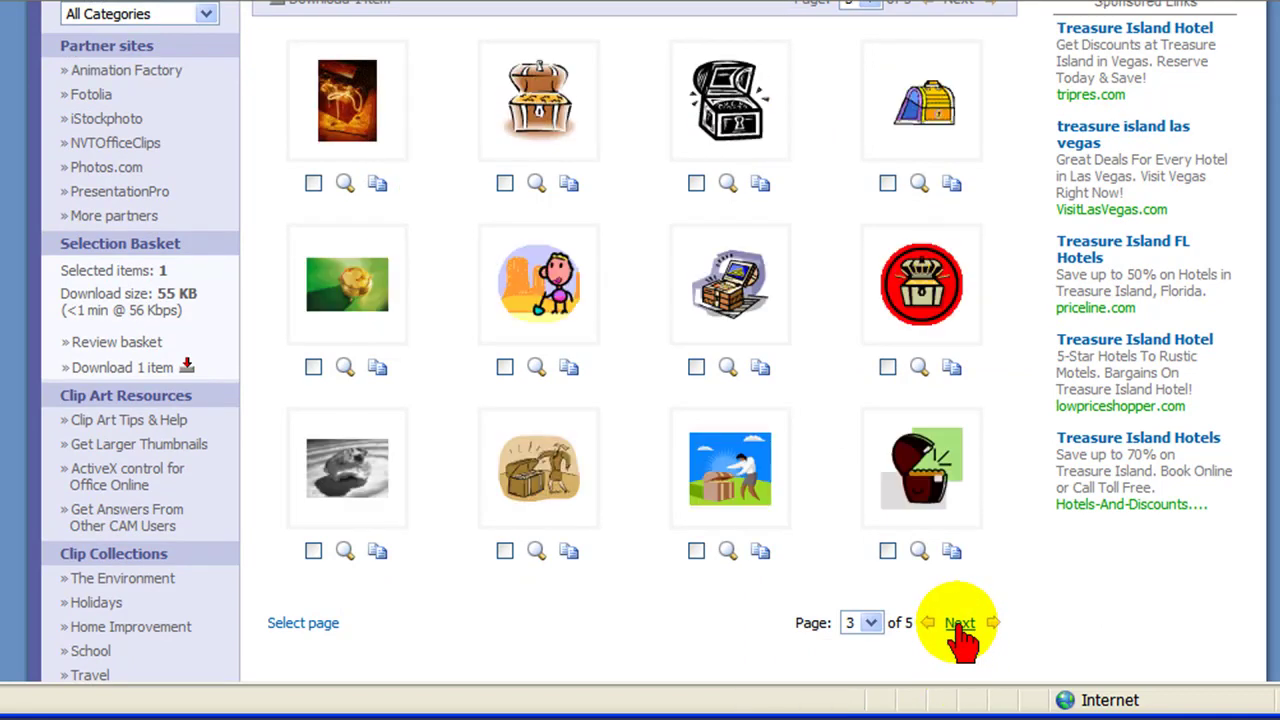
{"action": "left_click", "coordinate": [959, 625]}
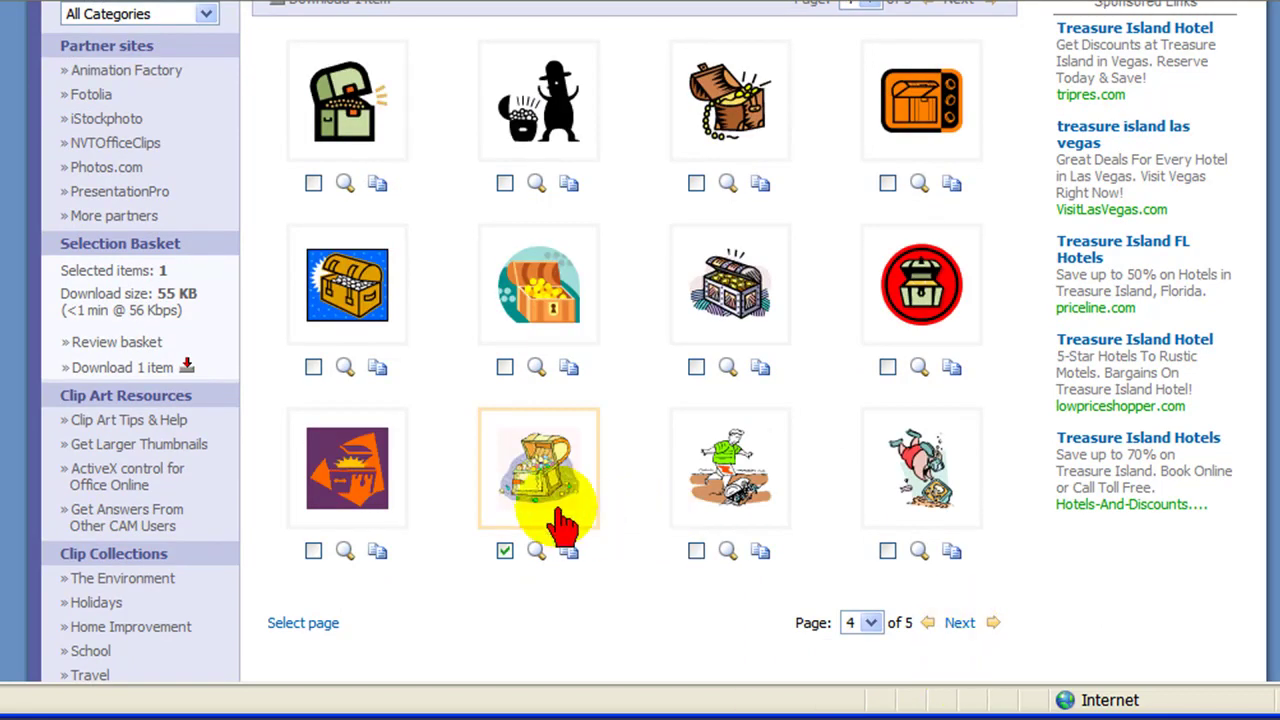
{"action": "left_click", "coordinate": [540, 470]}
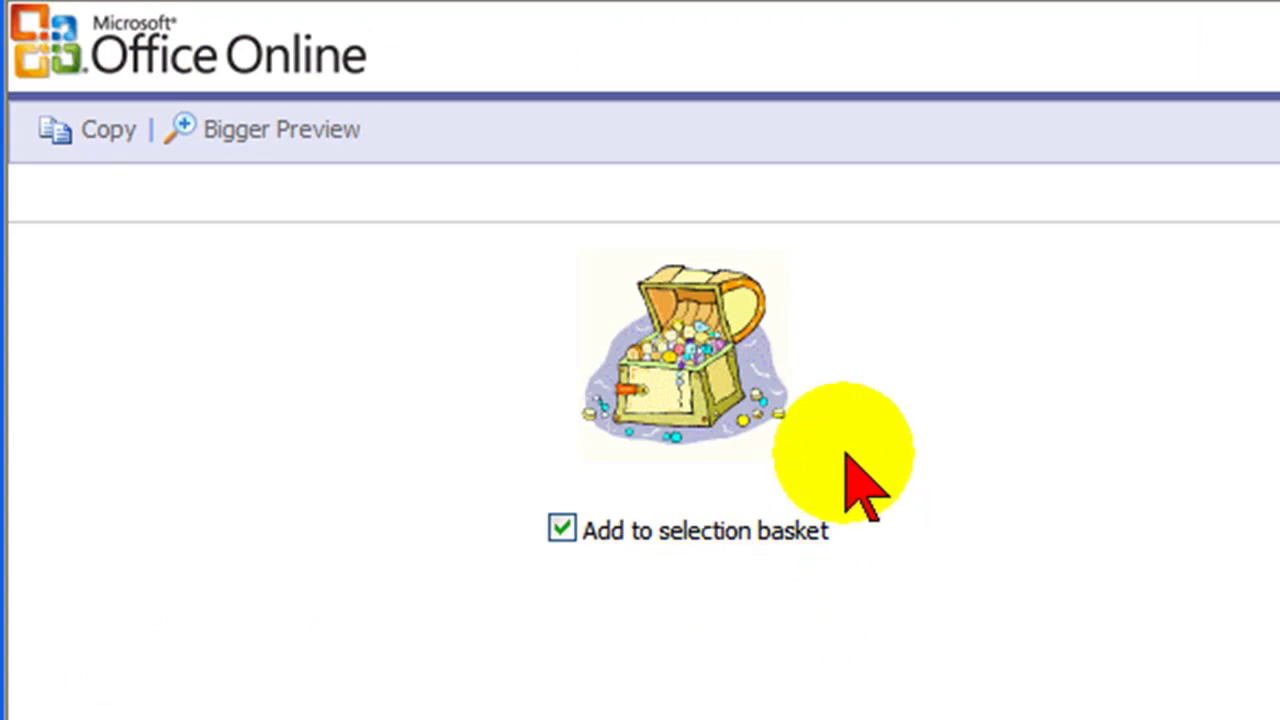
{"action": "left_click", "coordinate": [98, 135]}
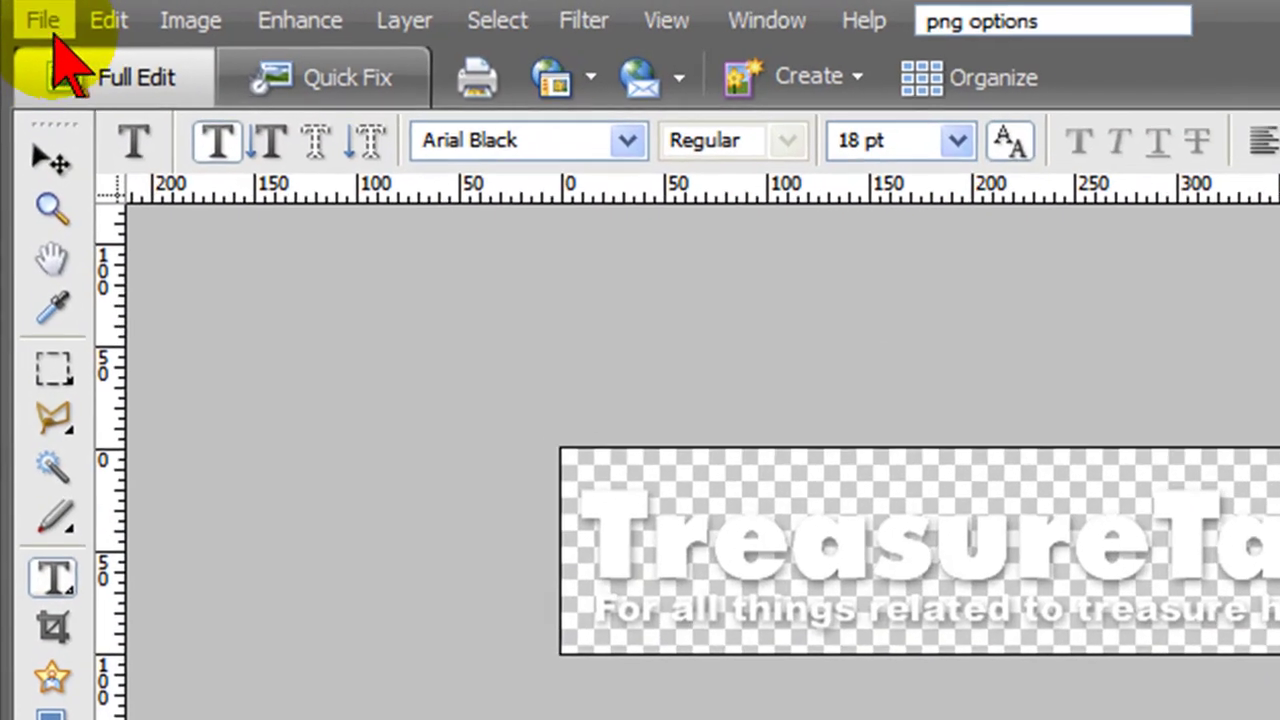
Step: Create a new image, Untitled-2, from the clipboard's treasure chest clip art
{"action": "left_click", "coordinate": [25, 12]}
{"action": "mouse_move", "coordinate": [42, 38]}
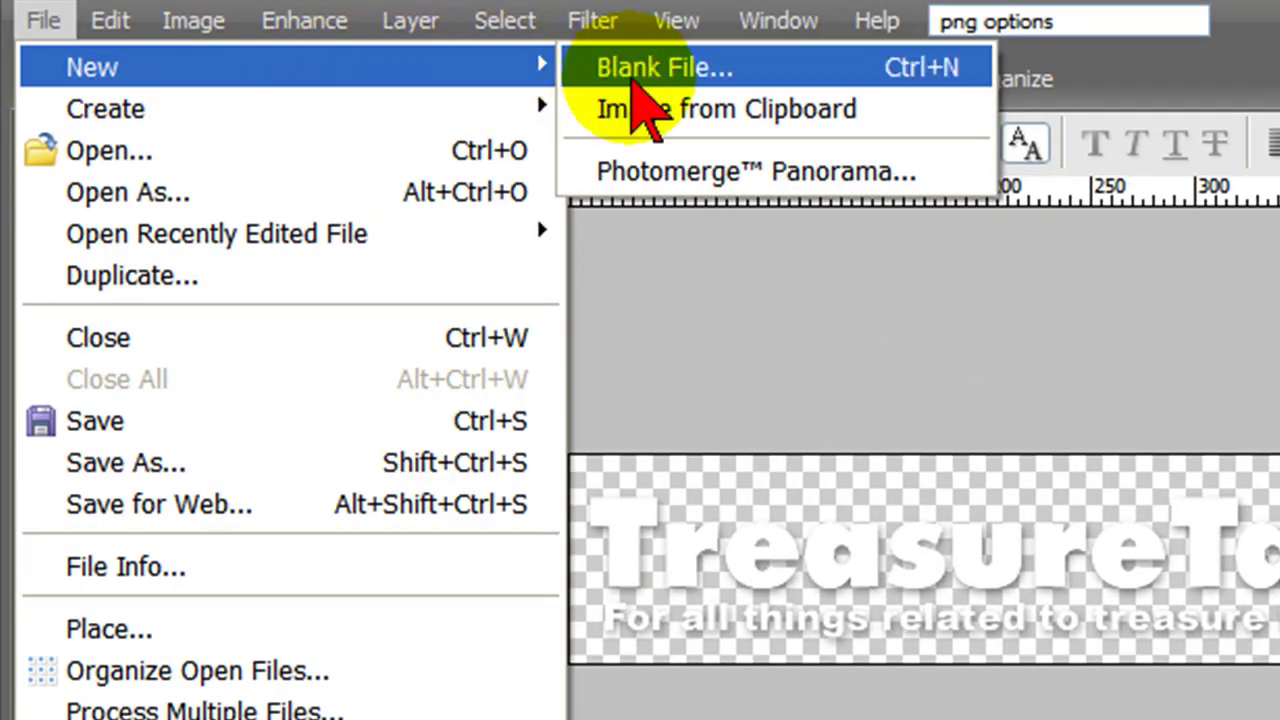
{"action": "left_click", "coordinate": [700, 112]}
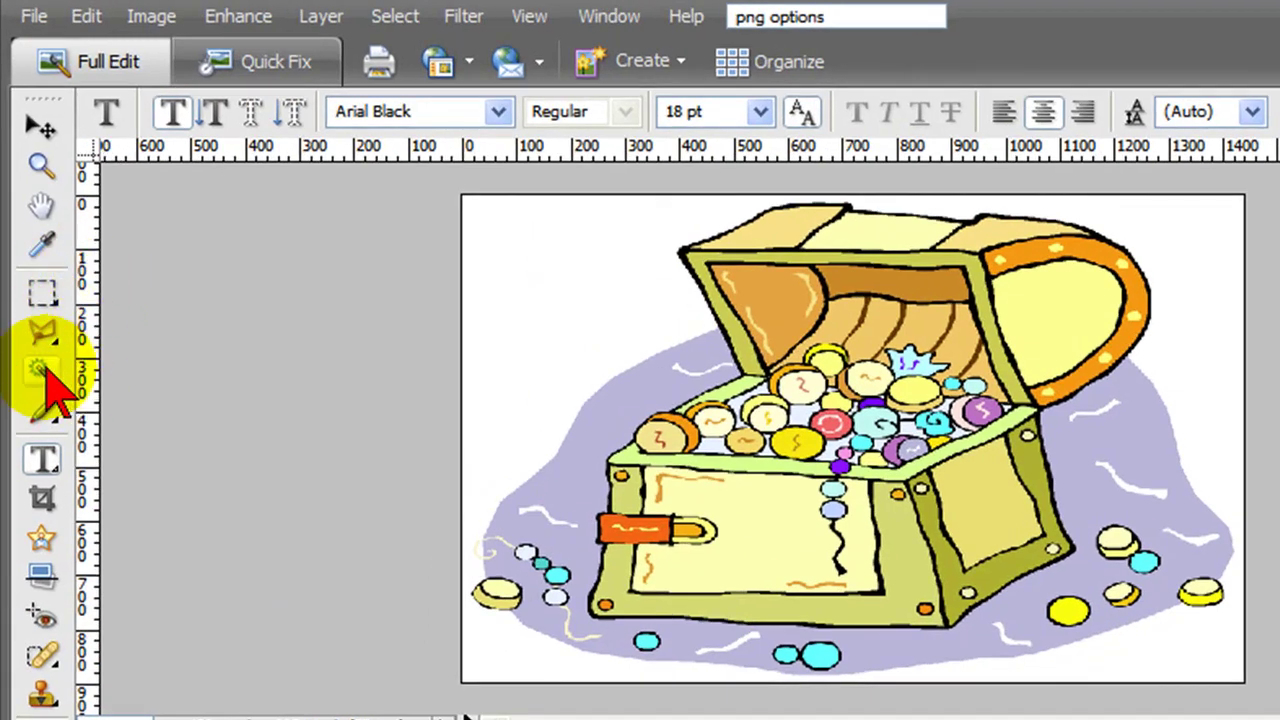
Step: Select the white background with the Magic Wand and delete it to transparency
{"action": "left_click", "coordinate": [42, 372]}
{"action": "left_click", "coordinate": [575, 308]}
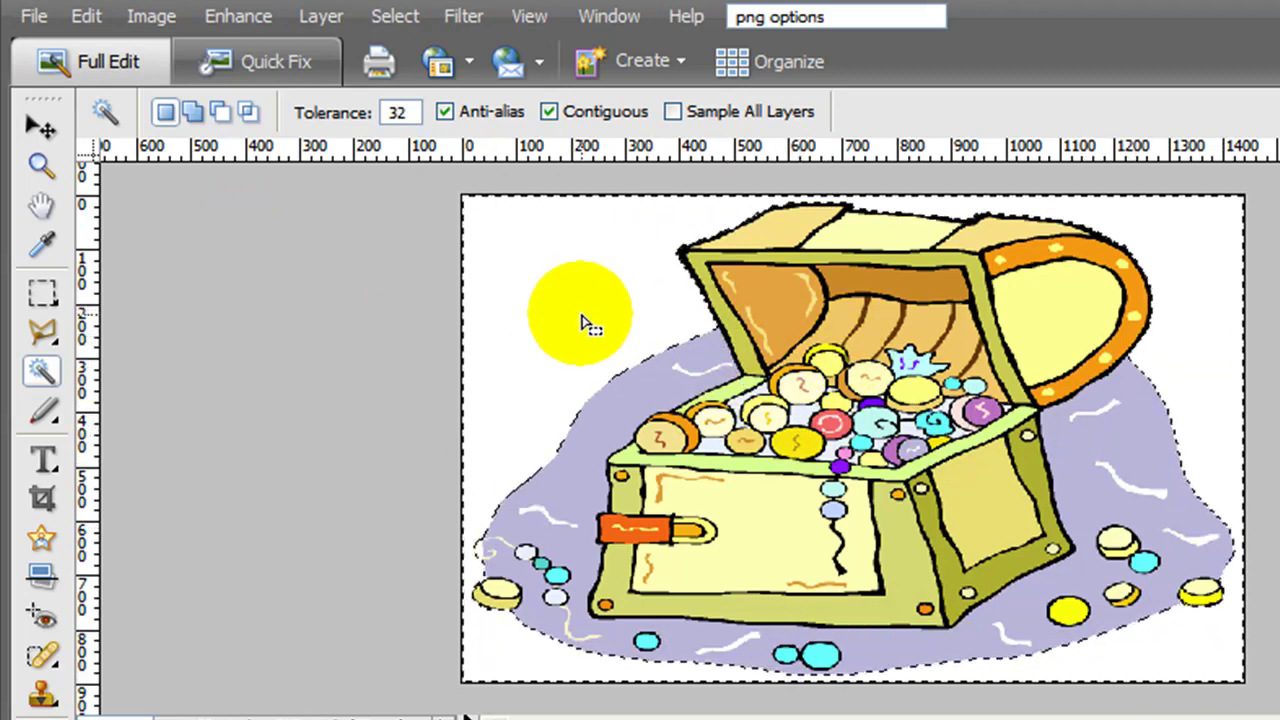
{"action": "left_click", "coordinate": [88, 17]}
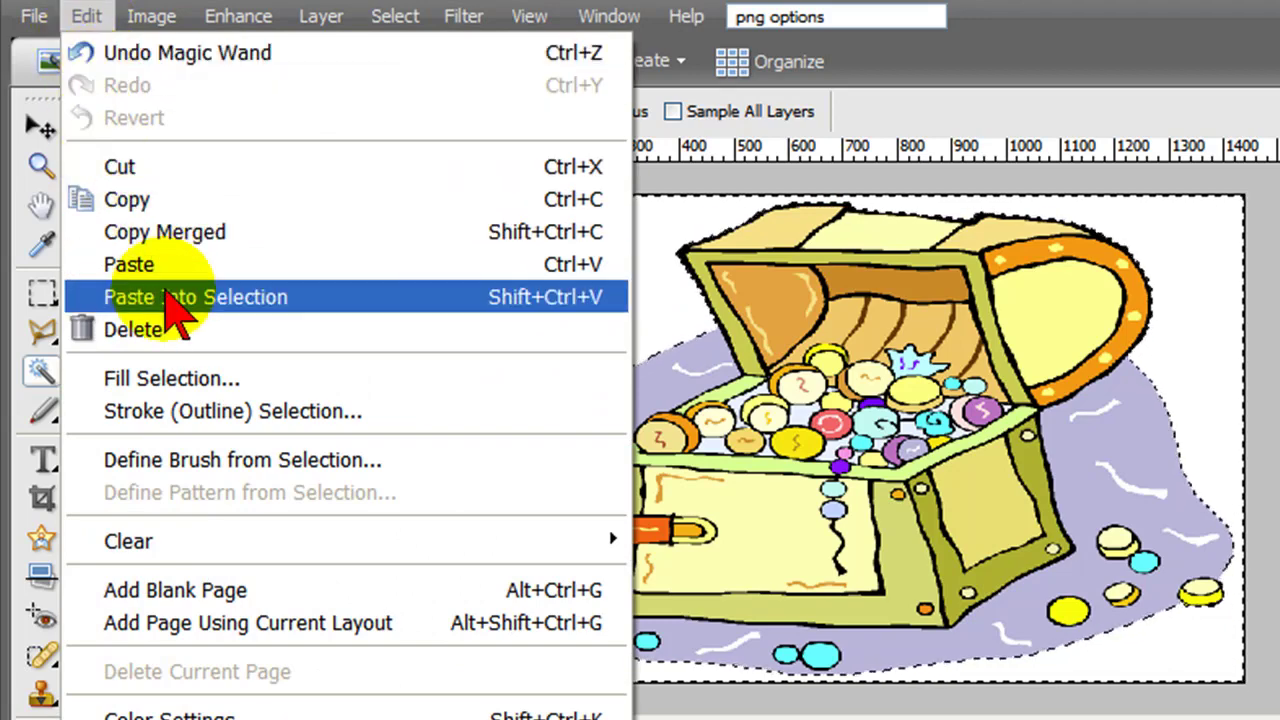
{"action": "left_click", "coordinate": [180, 335]}
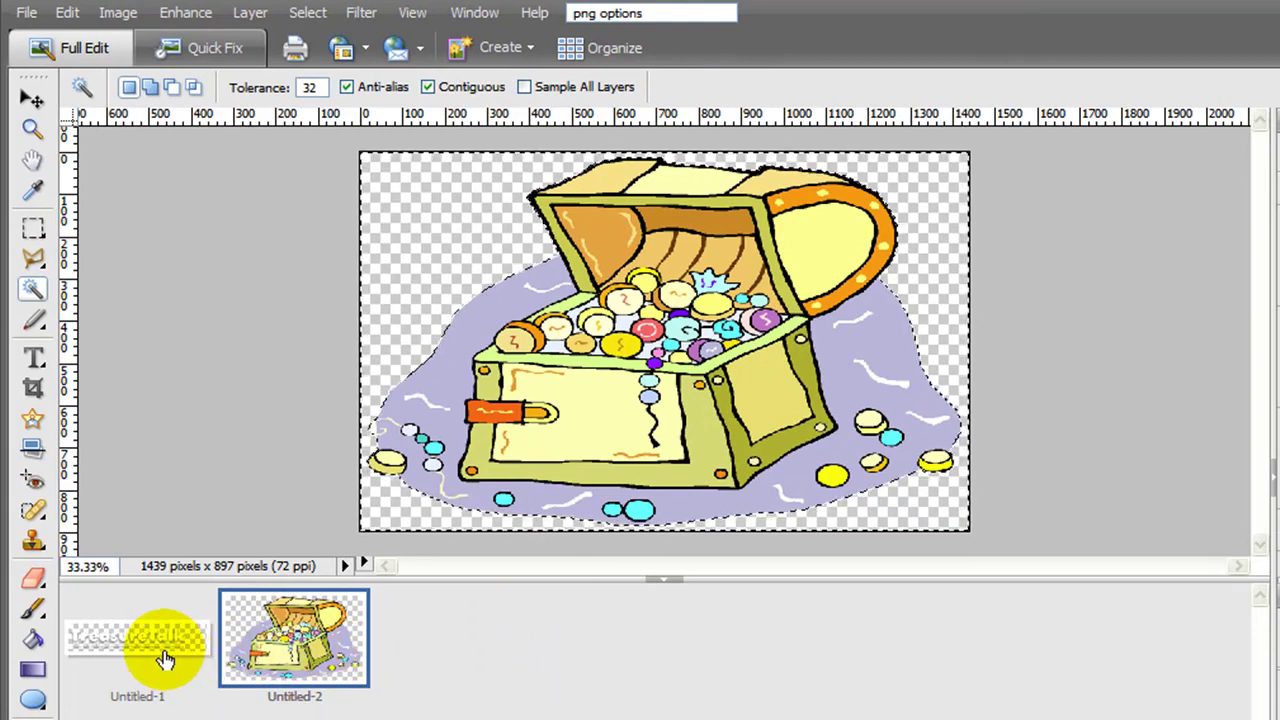
Step: Drag the chest into the TreasureTalk banner as Layer 3, scaled down at its right end
{"action": "left_click", "coordinate": [165, 650]}
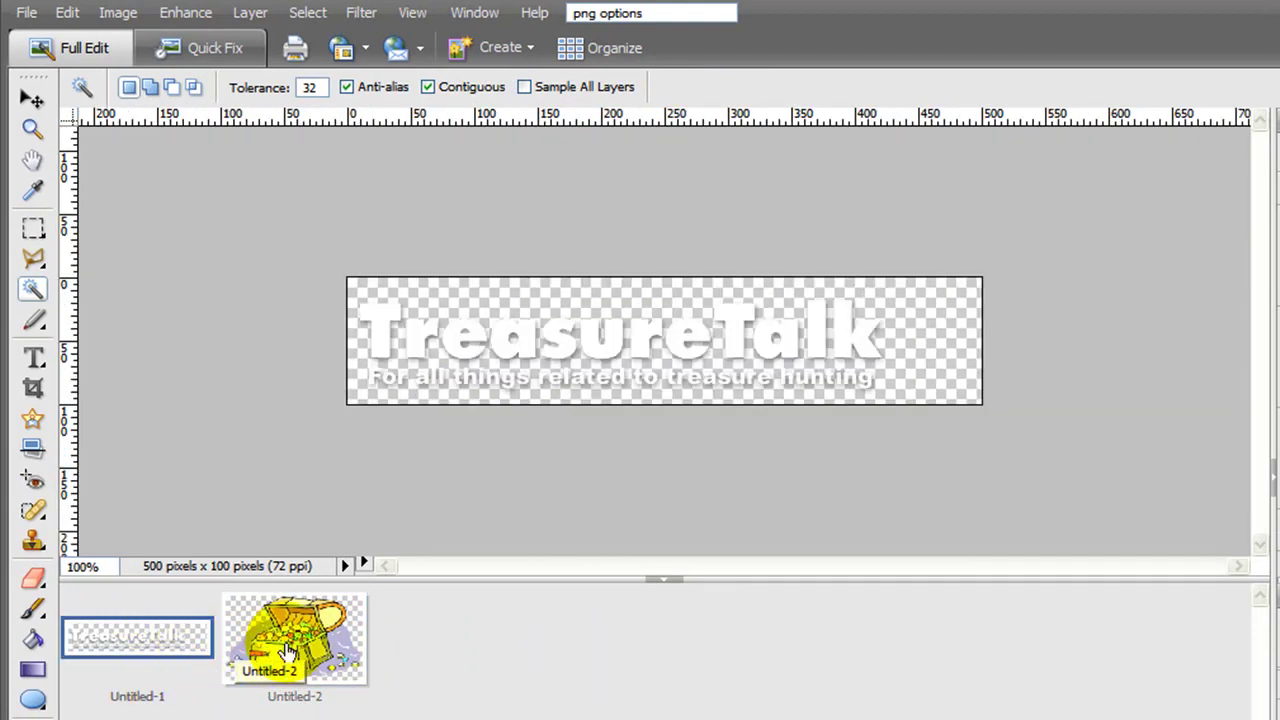
{"action": "left_click_drag", "start_coordinate": [271, 643], "coordinate": [848, 345]}
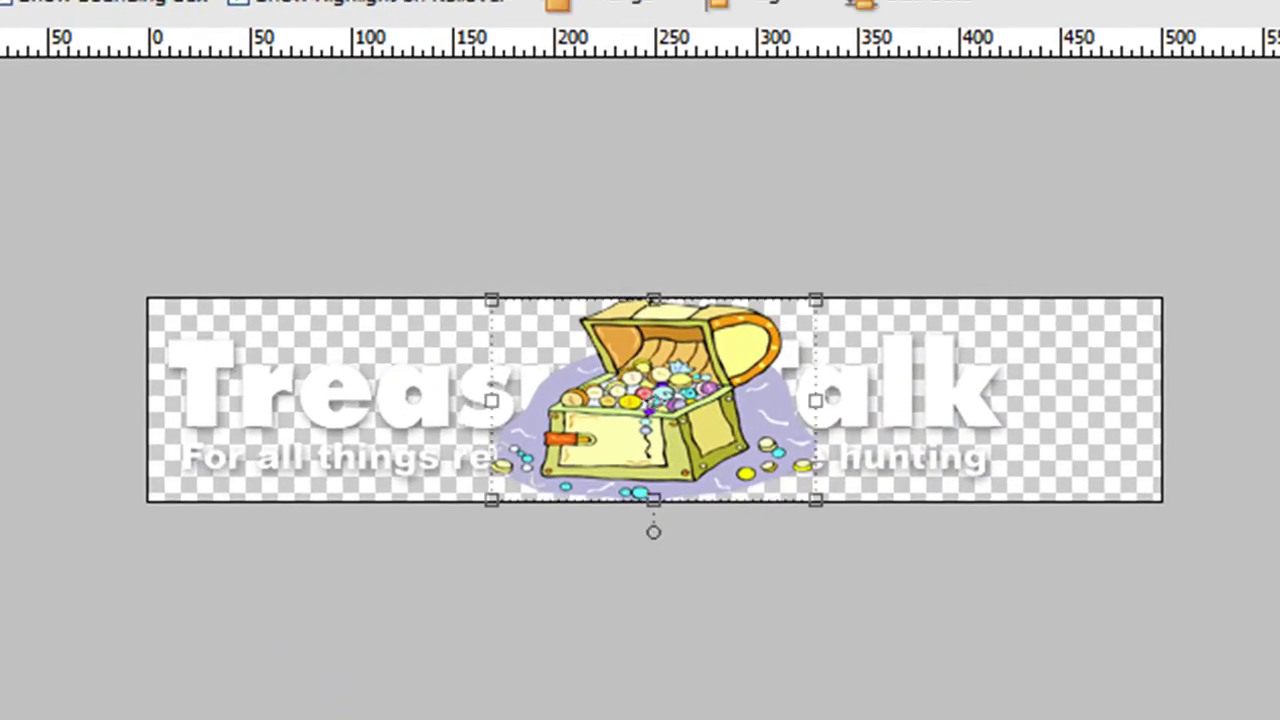
{"action": "left_click_drag", "start_coordinate": [628, 335], "coordinate": [966, 364]}
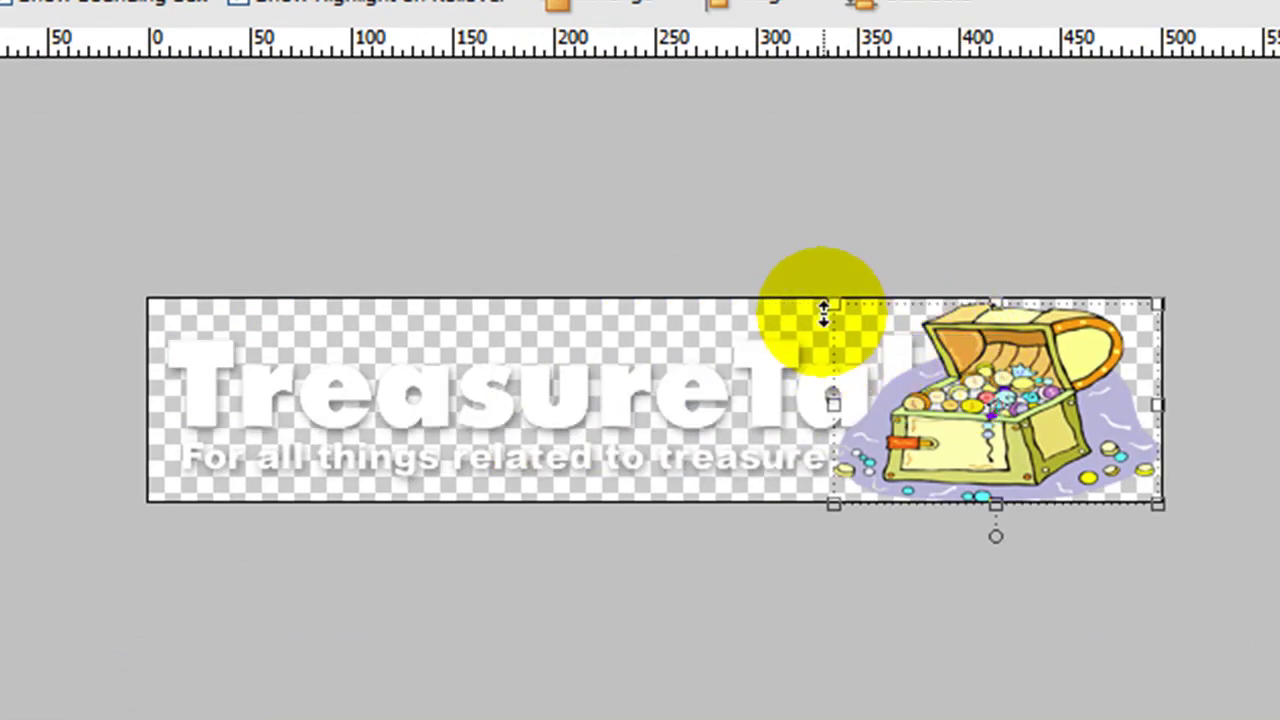
{"action": "left_click_drag", "start_coordinate": [822, 307], "coordinate": [948, 349]}
{"action": "left_click_drag", "start_coordinate": [1021, 426], "coordinate": [1070, 432]}
{"action": "key", "text": "Return"}
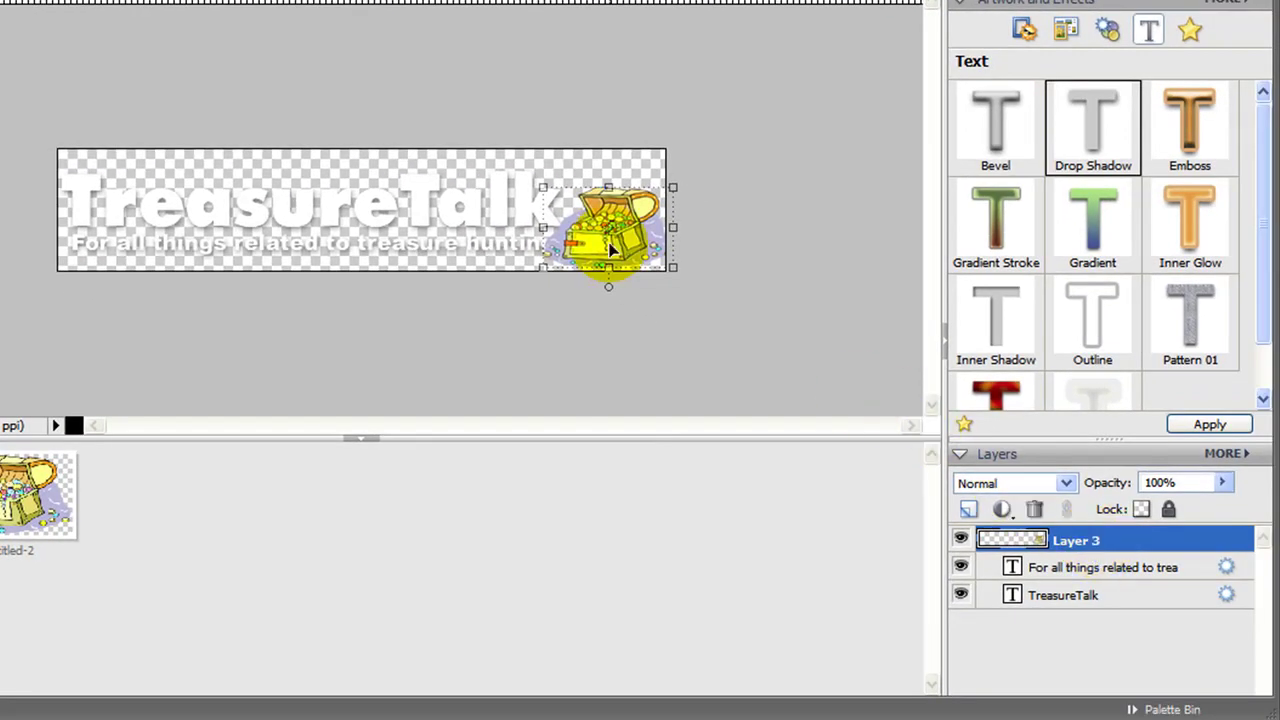
Step: Move the treasure chest layer (Layer 3) below the title and subtitle text layers
{"action": "left_click", "coordinate": [490, 214]}
{"action": "left_click", "coordinate": [625, 243]}
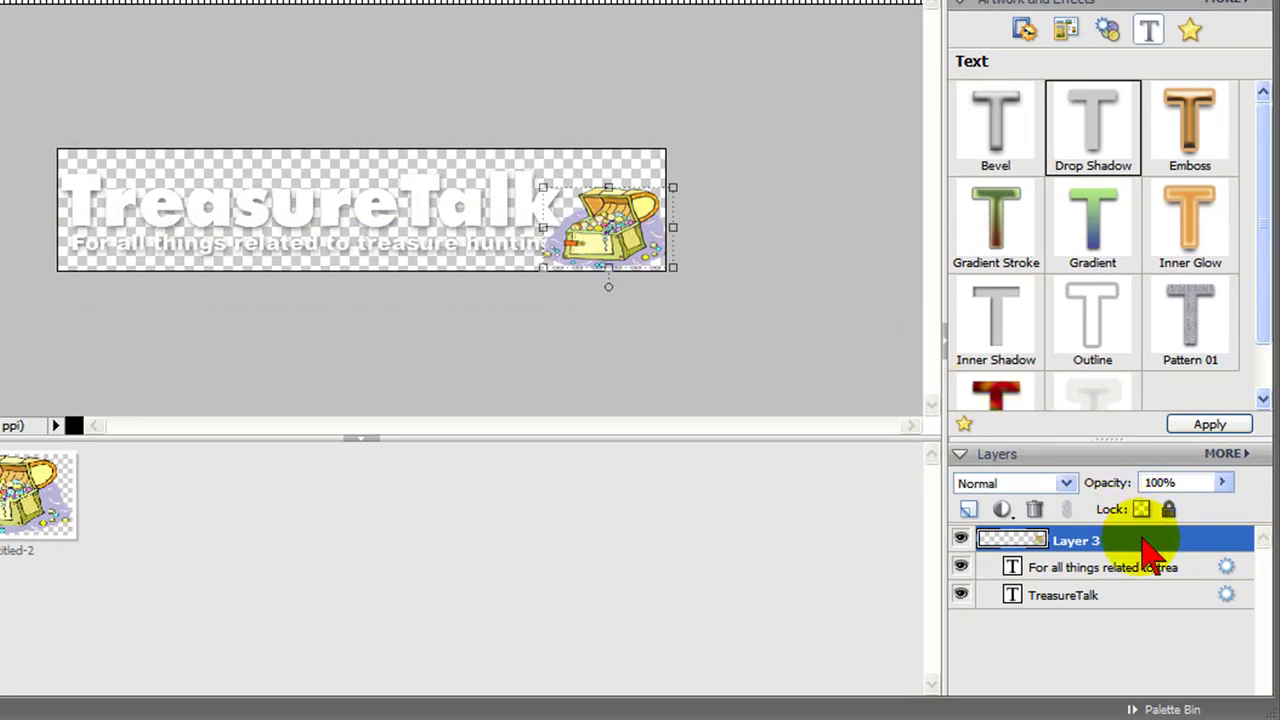
{"action": "left_click_drag", "start_coordinate": [1143, 543], "coordinate": [1095, 612]}
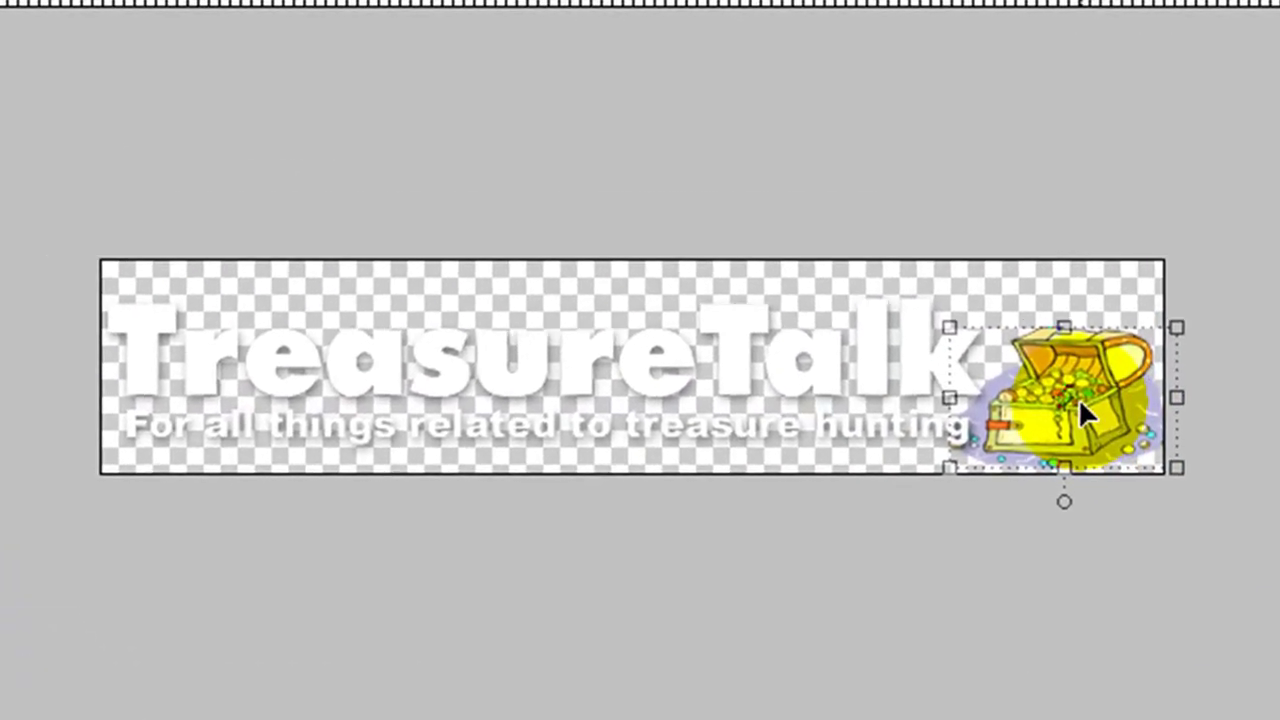
Step: Drag the treasure chest to the banner's right end, clear of the title's final 'k'
{"action": "left_click_drag", "start_coordinate": [617, 228], "coordinate": [605, 216]}
{"action": "left_click_drag", "start_coordinate": [1058, 384], "coordinate": [1076, 383]}
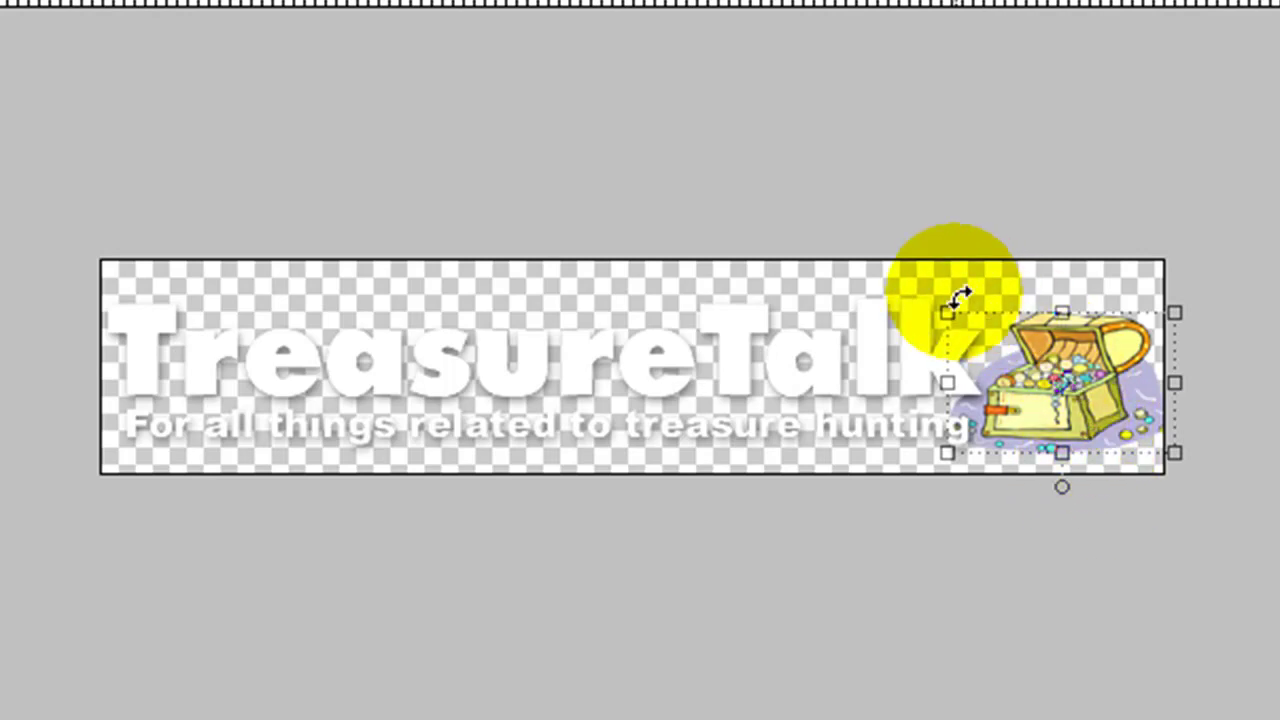
{"action": "left_click", "coordinate": [829, 432]}
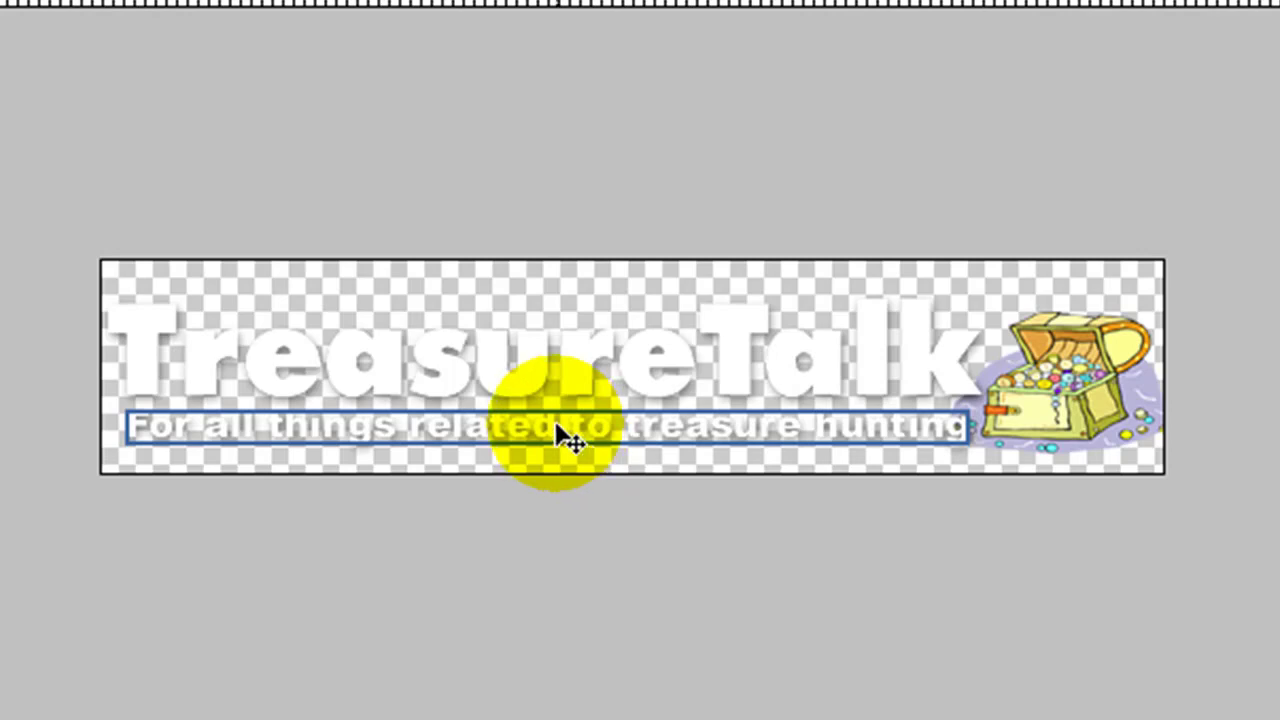
{"action": "left_click", "coordinate": [908, 372]}
{"action": "left_click", "coordinate": [1066, 366]}
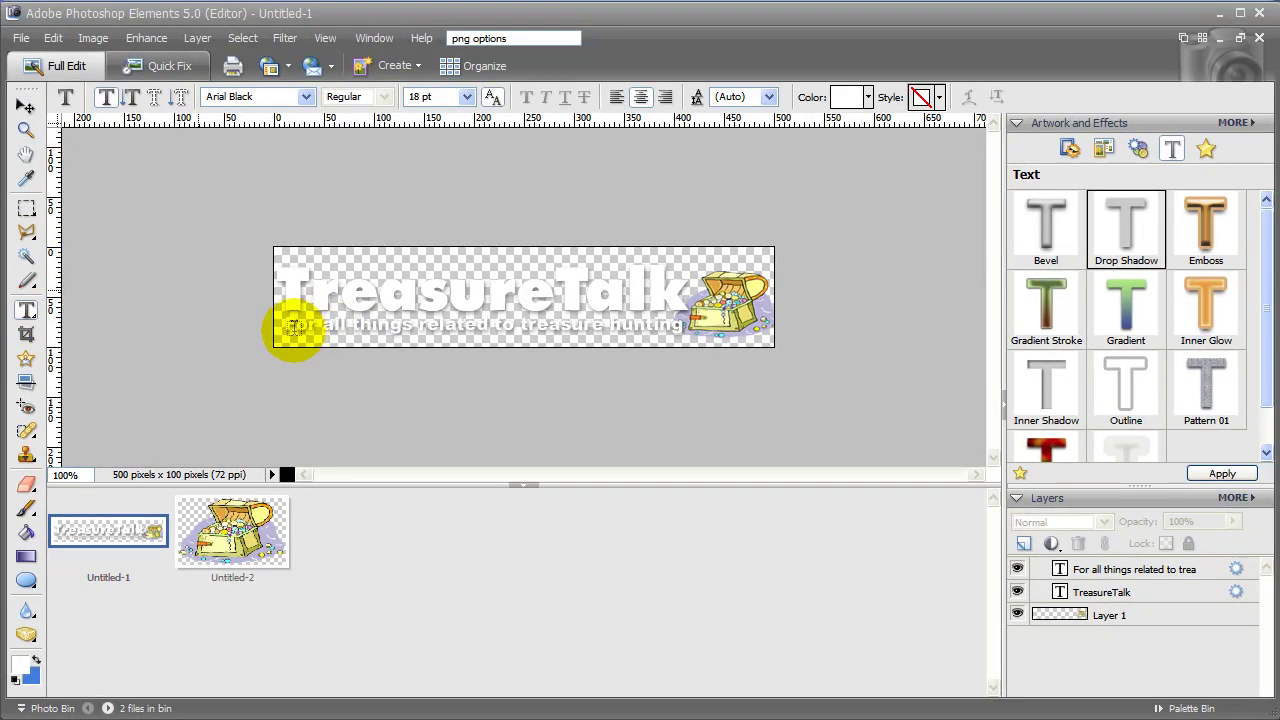
Step: Recolour the subtitle orange using a colour sampled from the treasure chest
{"action": "left_click_drag", "start_coordinate": [288, 326], "coordinate": [648, 334]}
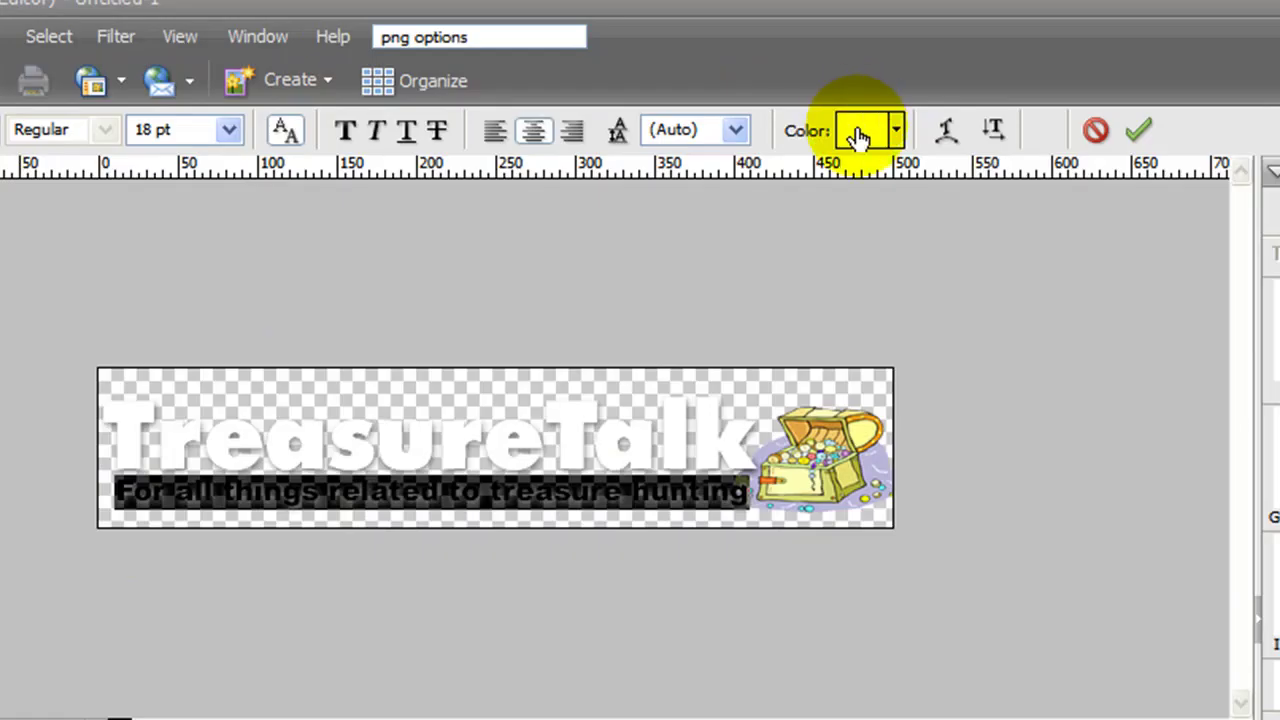
{"action": "left_click", "coordinate": [858, 132]}
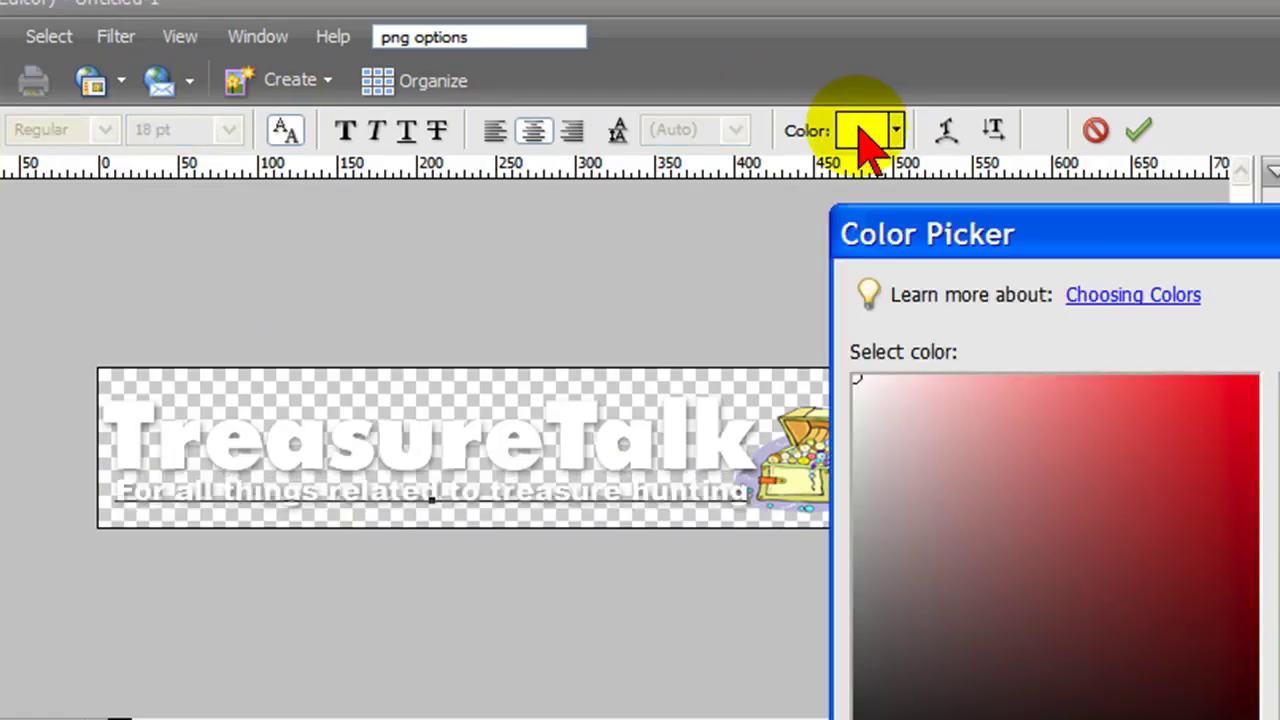
{"action": "left_click", "coordinate": [800, 430]}
{"action": "left_click", "coordinate": [1257, 343]}
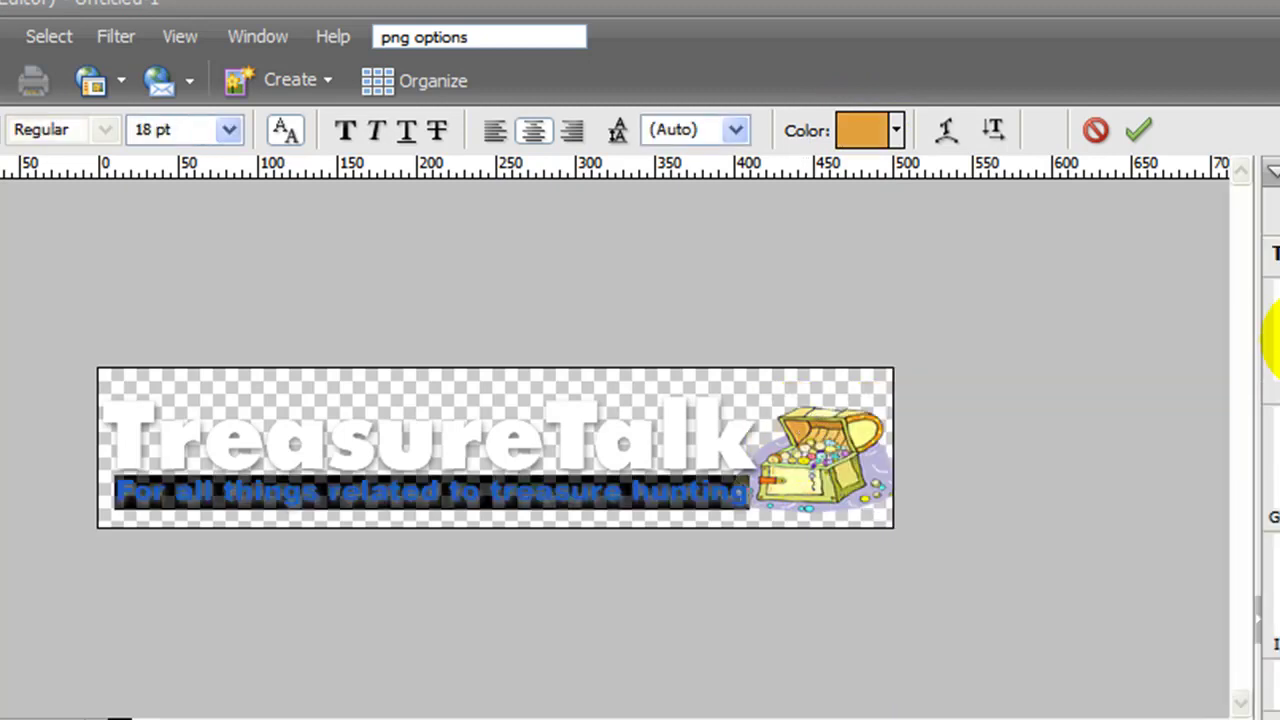
{"action": "left_click", "coordinate": [1028, 334]}
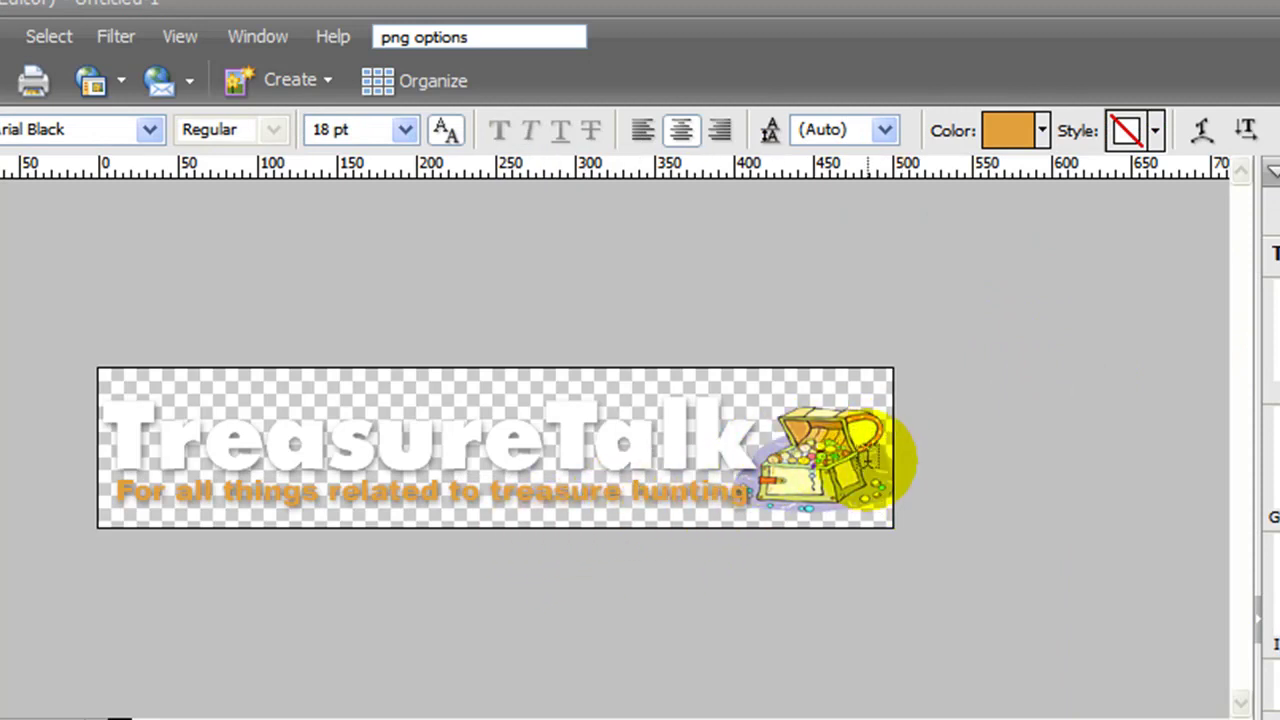
Step: Nudge the treasure chest slightly with the Move tool
{"action": "key", "text": "v"}
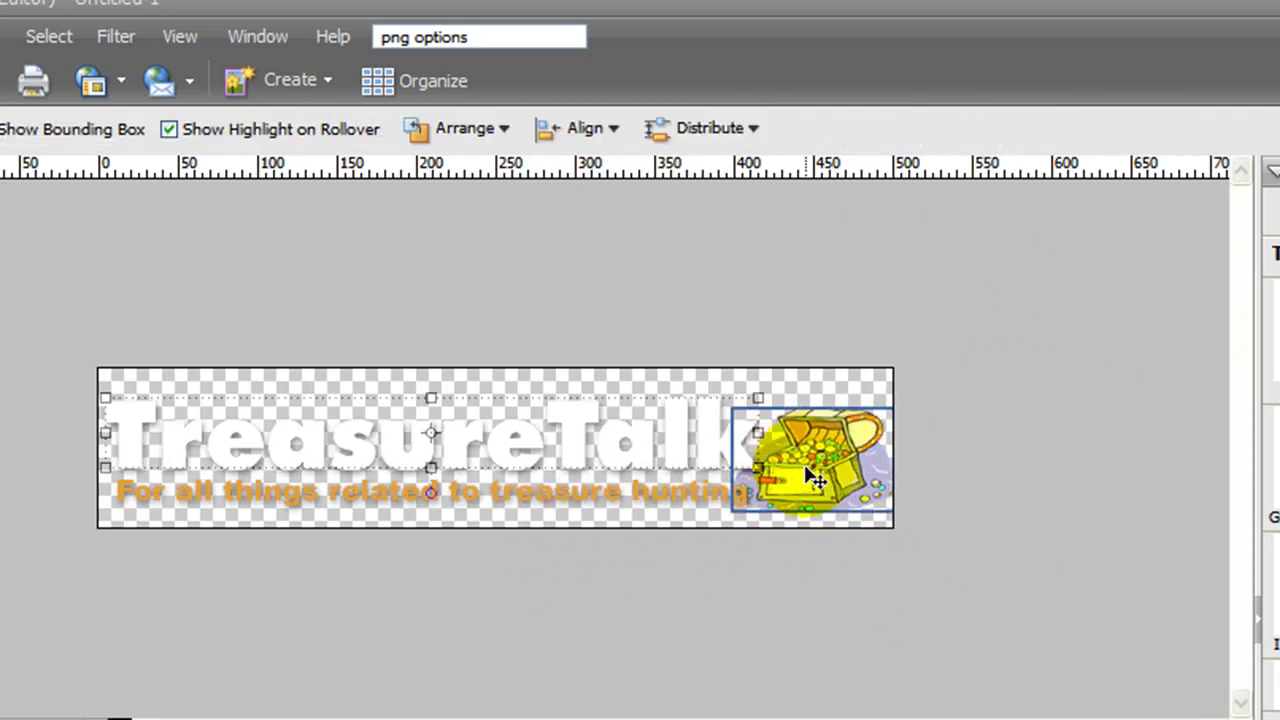
{"action": "mouse_move", "coordinate": [808, 477]}
{"action": "left_mouse_down"}
{"action": "mouse_move", "coordinate": [815, 452]}
{"action": "mouse_move", "coordinate": [805, 482]}
{"action": "left_mouse_up"}
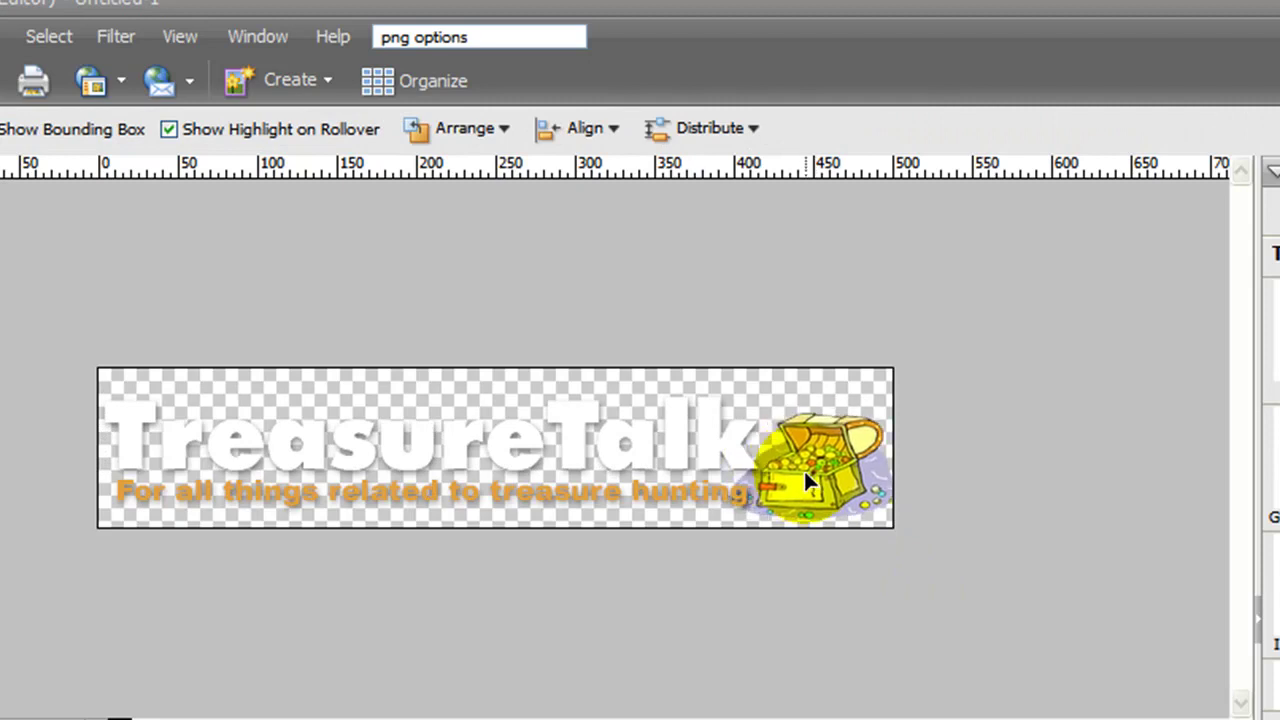
{"action": "left_click", "coordinate": [805, 474]}
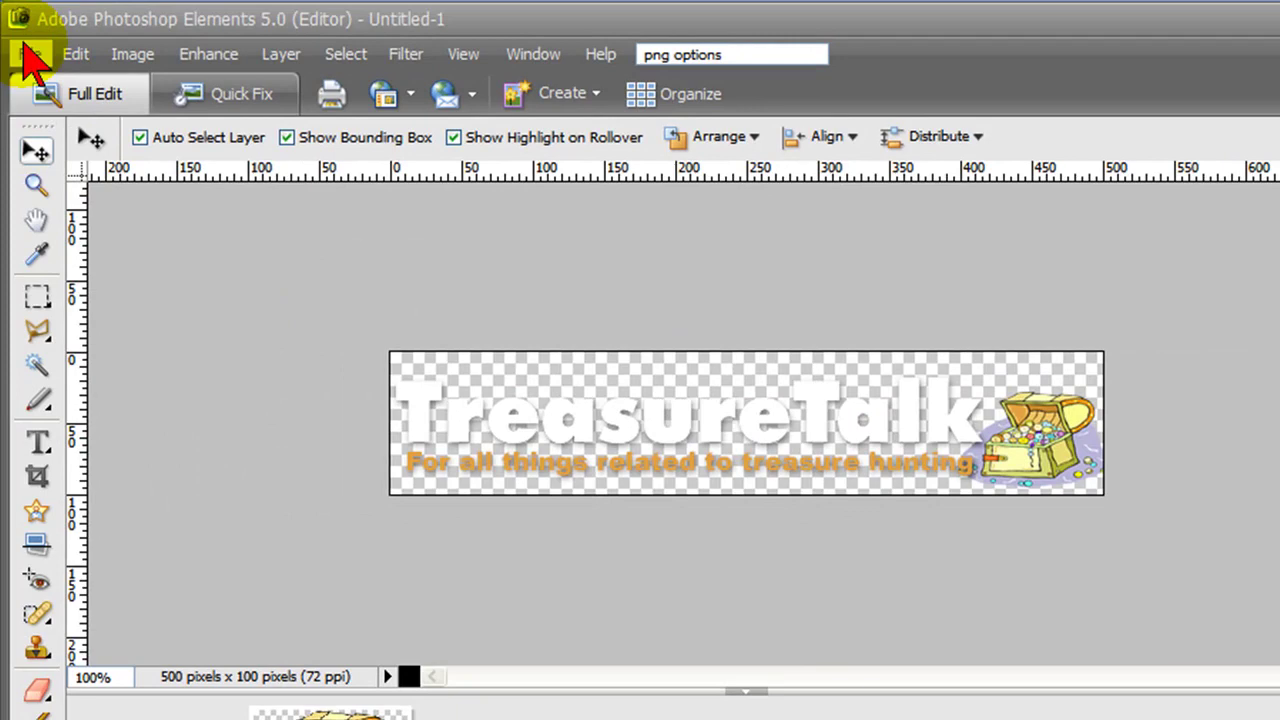
Step: Save the banner as treasurelogo.png in PNG format with Interlace set to None
{"action": "left_click", "coordinate": [30, 53]}
{"action": "left_click", "coordinate": [190, 356]}
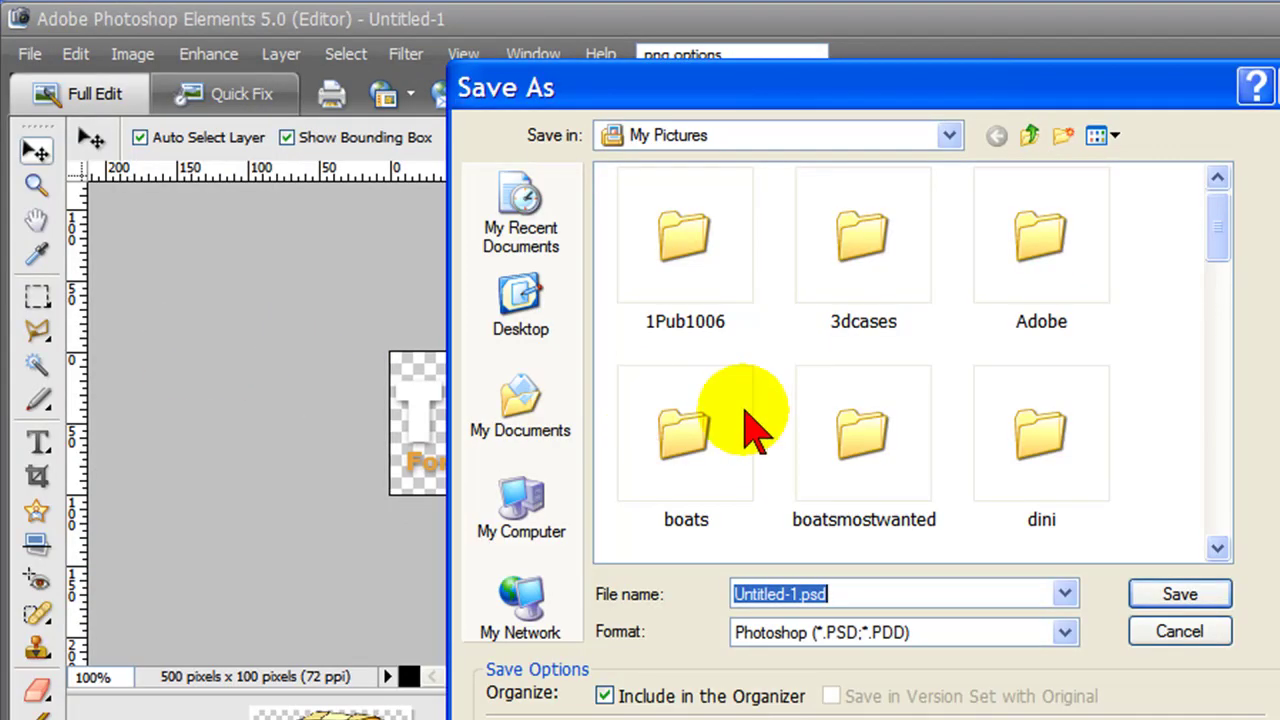
{"action": "left_click", "coordinate": [1064, 632]}
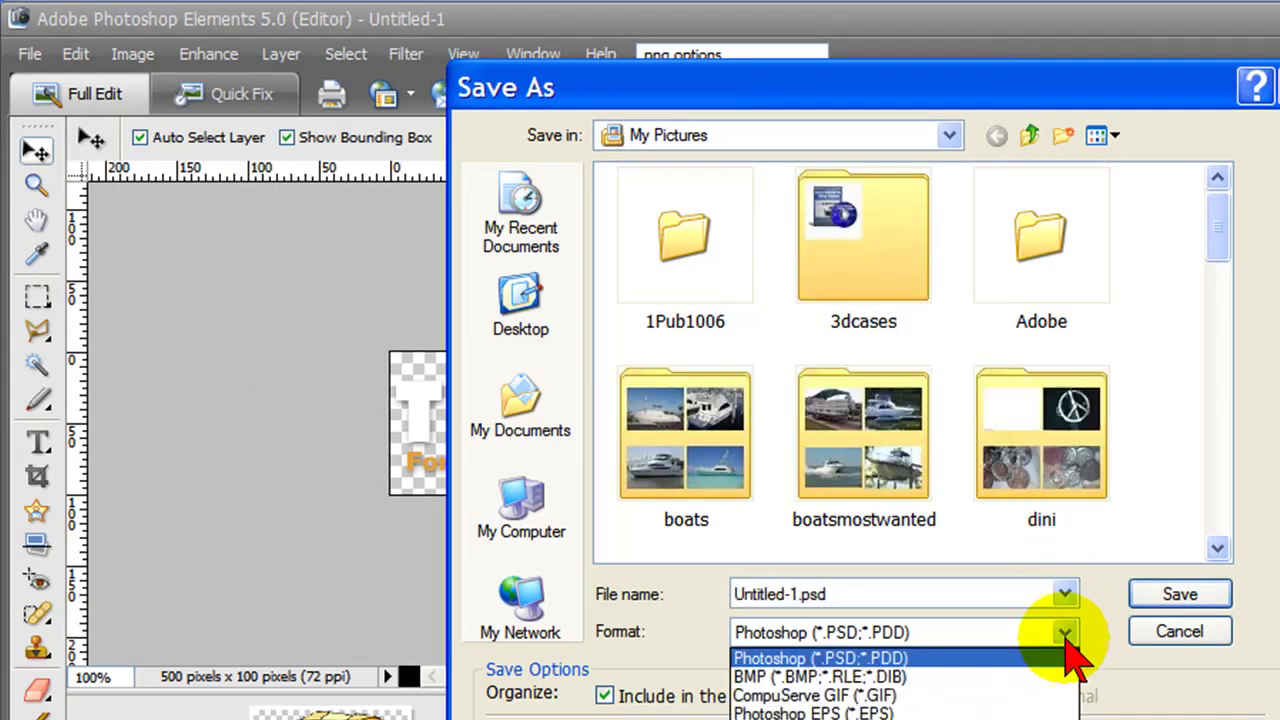
{"action": "left_click", "coordinate": [900, 719]}
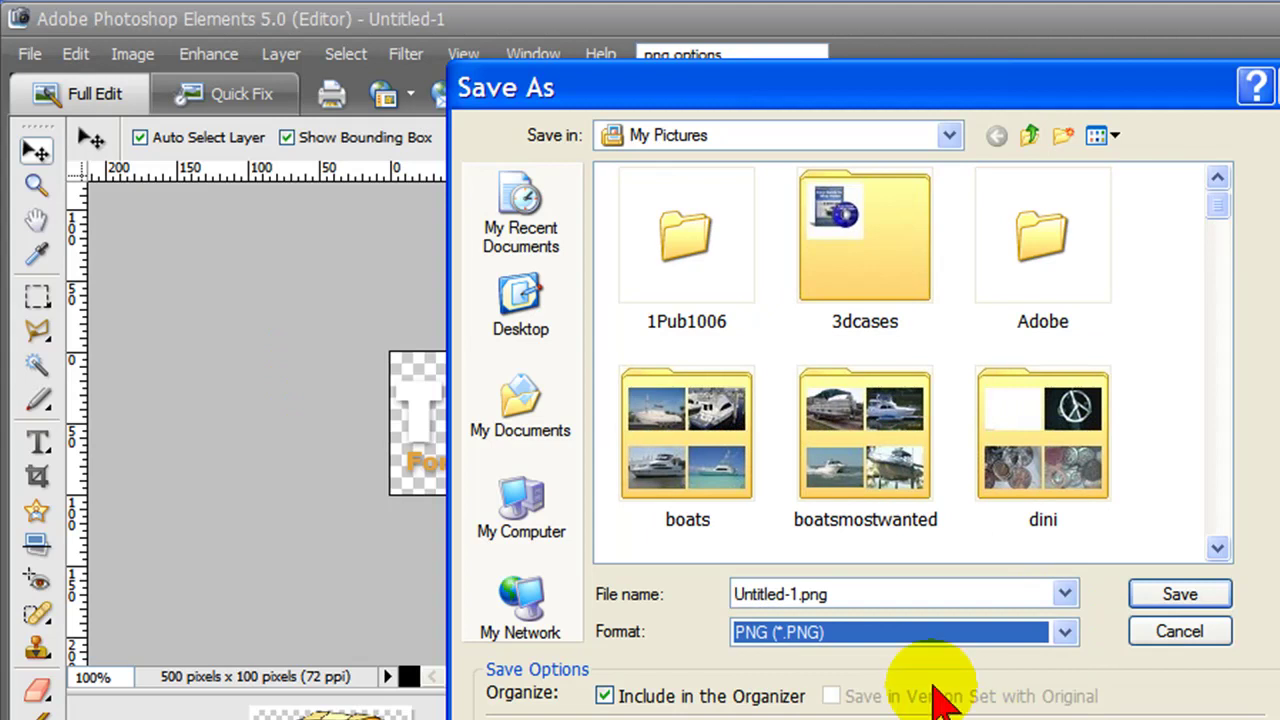
{"action": "left_click_drag", "start_coordinate": [798, 594], "coordinate": [734, 596]}
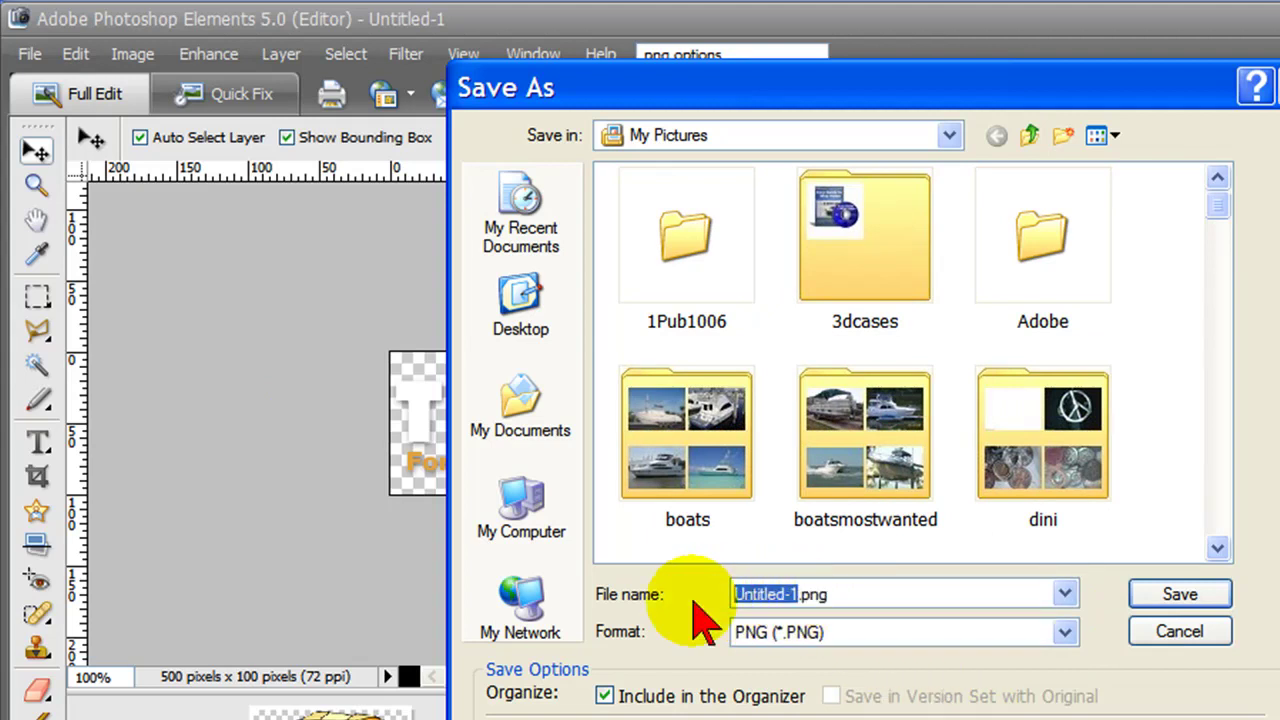
{"action": "key", "text": "BackSpace"}
{"action": "type", "text": "treasurelogo"}
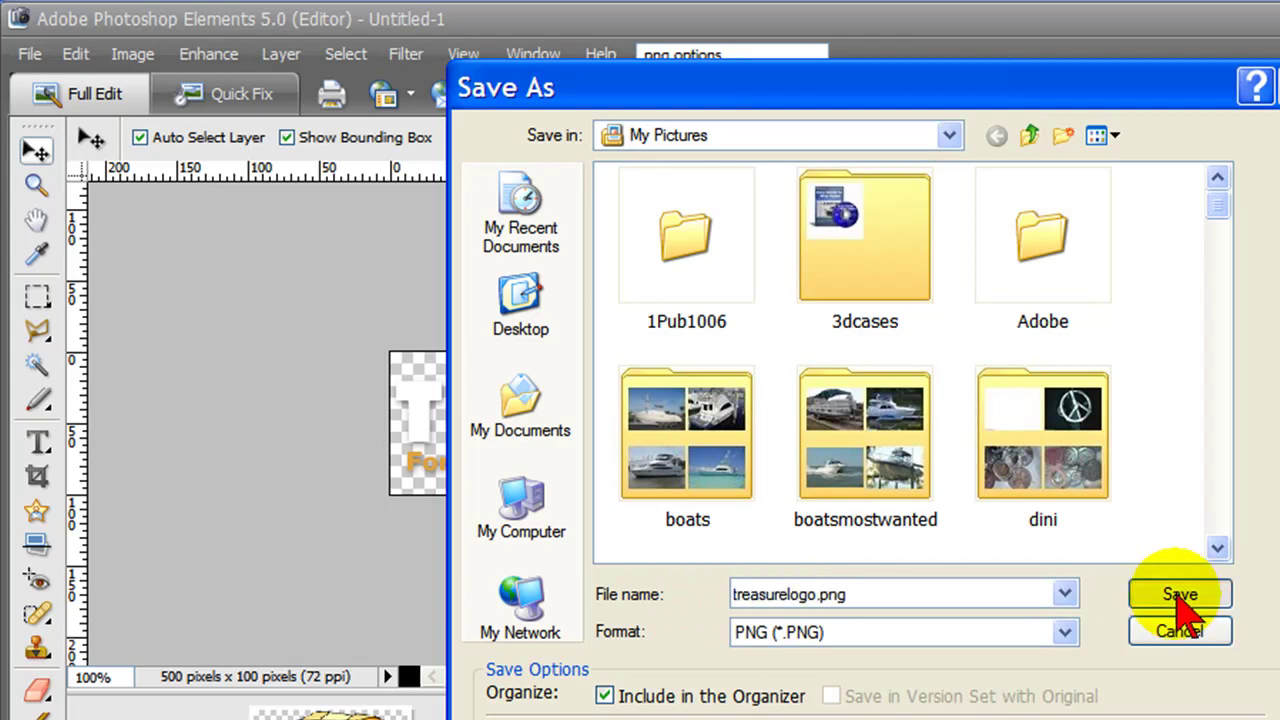
{"action": "left_click", "coordinate": [1180, 600]}
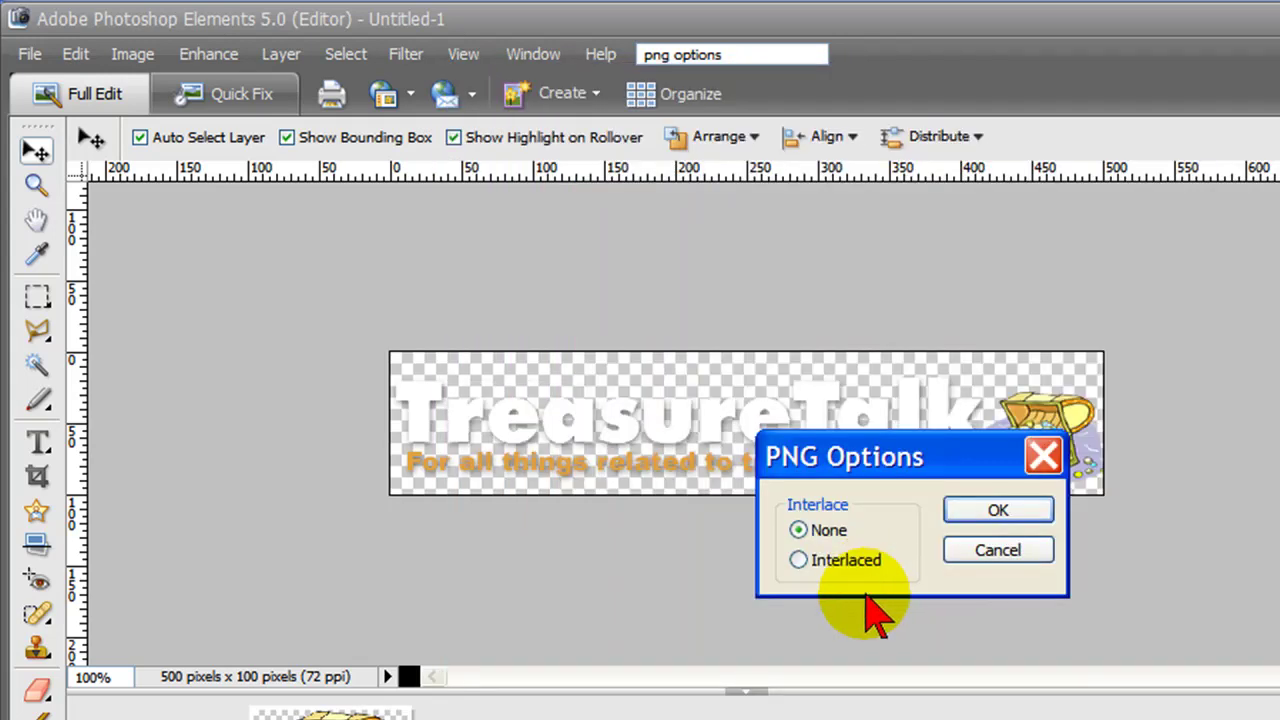
{"action": "left_click", "coordinate": [1002, 512]}
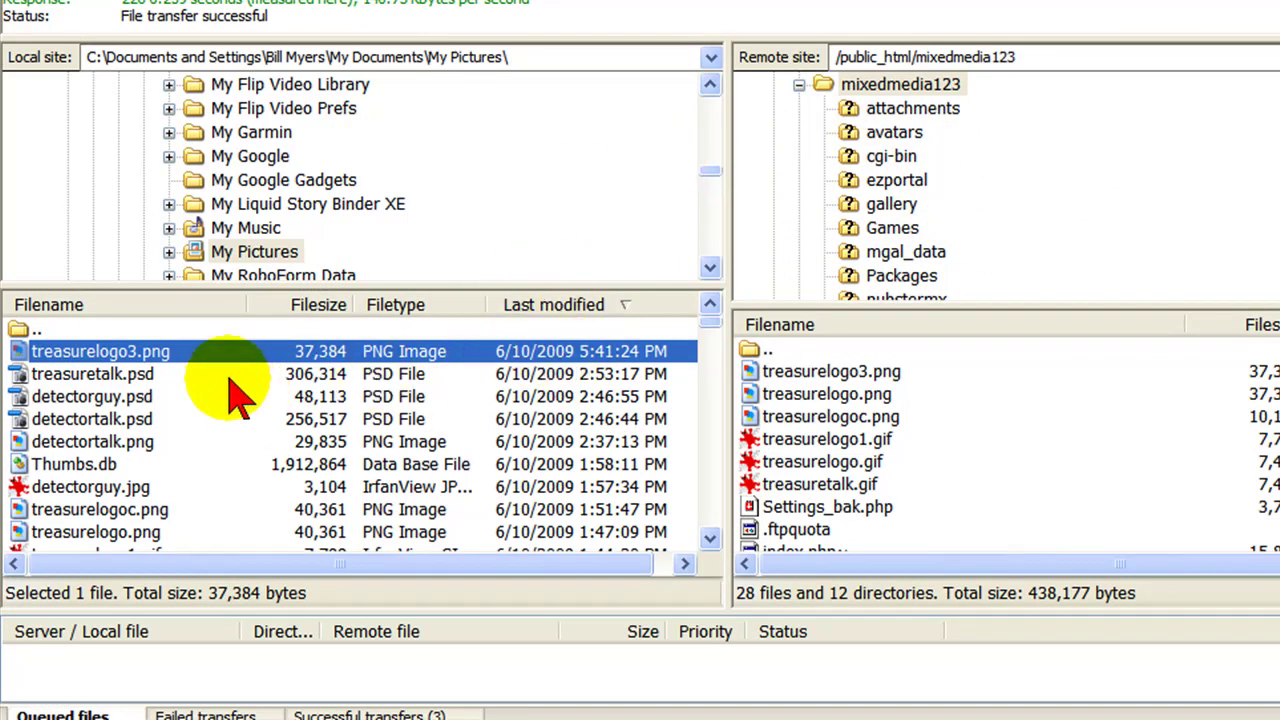
Step: Upload treasurelogo3.png from the local My Pictures list to the server's mixedmedia123 folder
{"action": "right_click", "coordinate": [160, 362]}
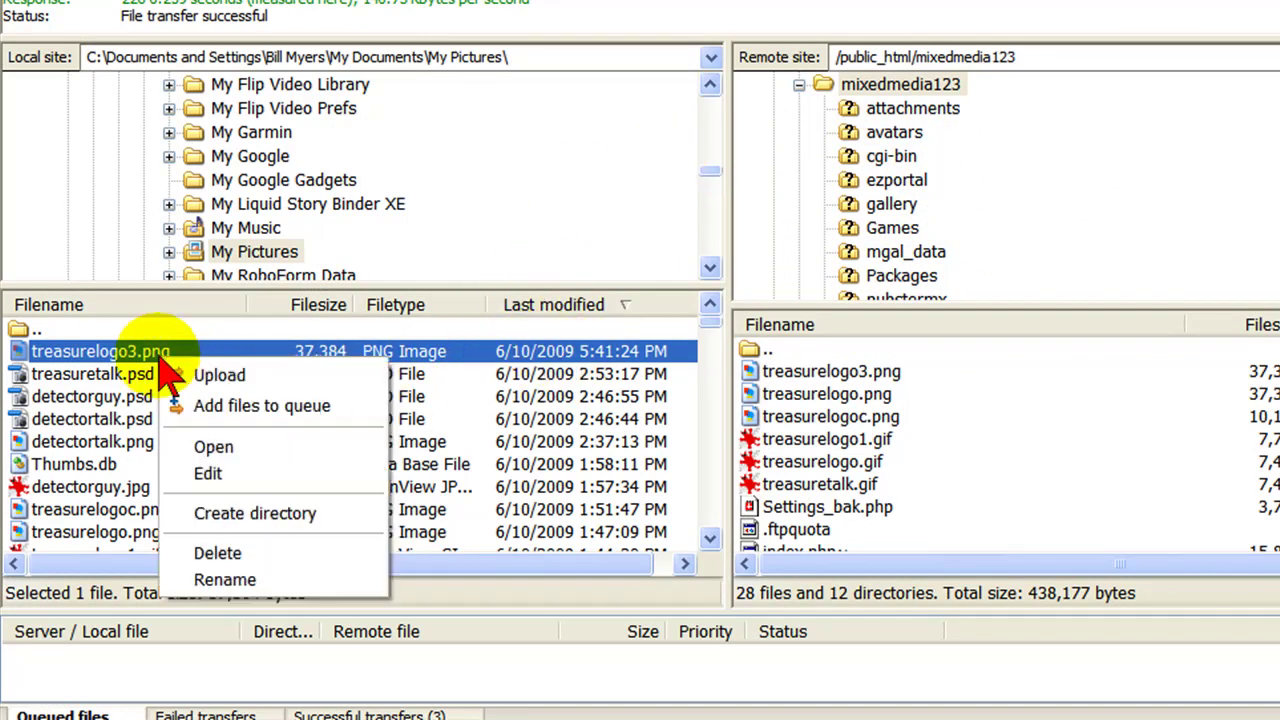
{"action": "left_click", "coordinate": [224, 380]}
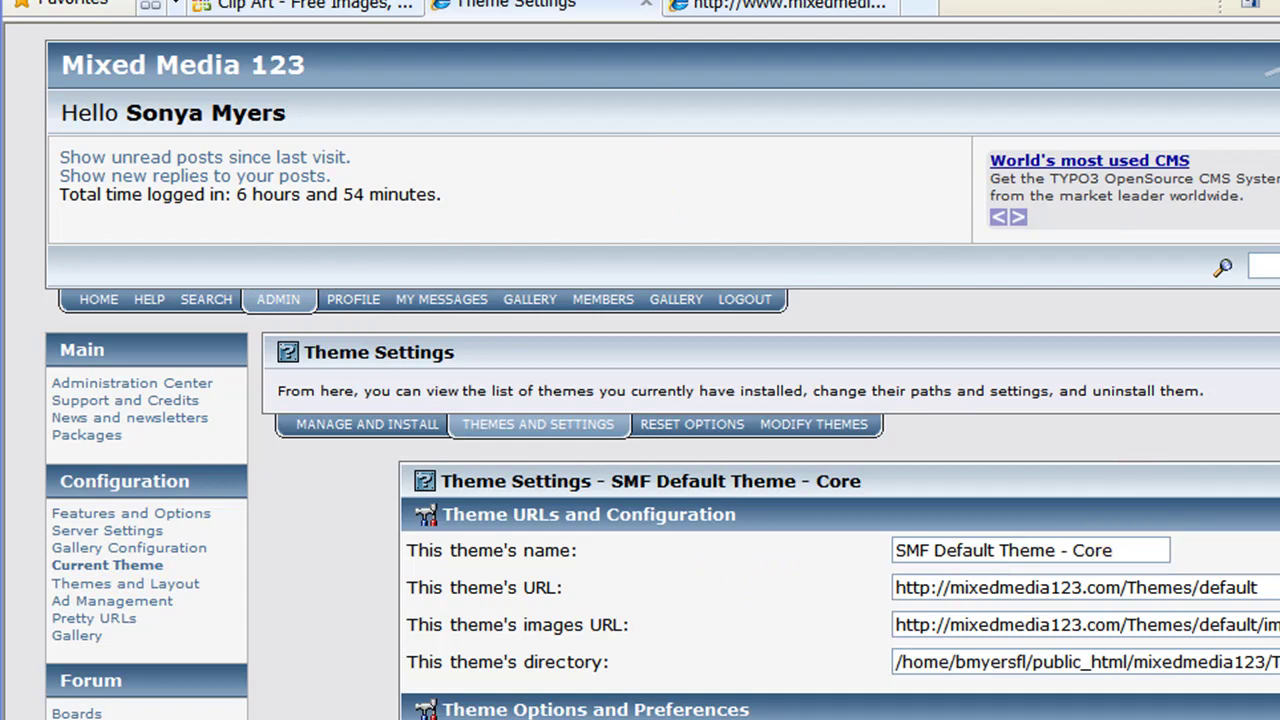
Step: Save the SMF Default Theme settings from the bottom of the Theme Settings page
{"action": "scroll", "coordinate": [660, 400], "scroll_direction": "down", "scroll_amount": 4}
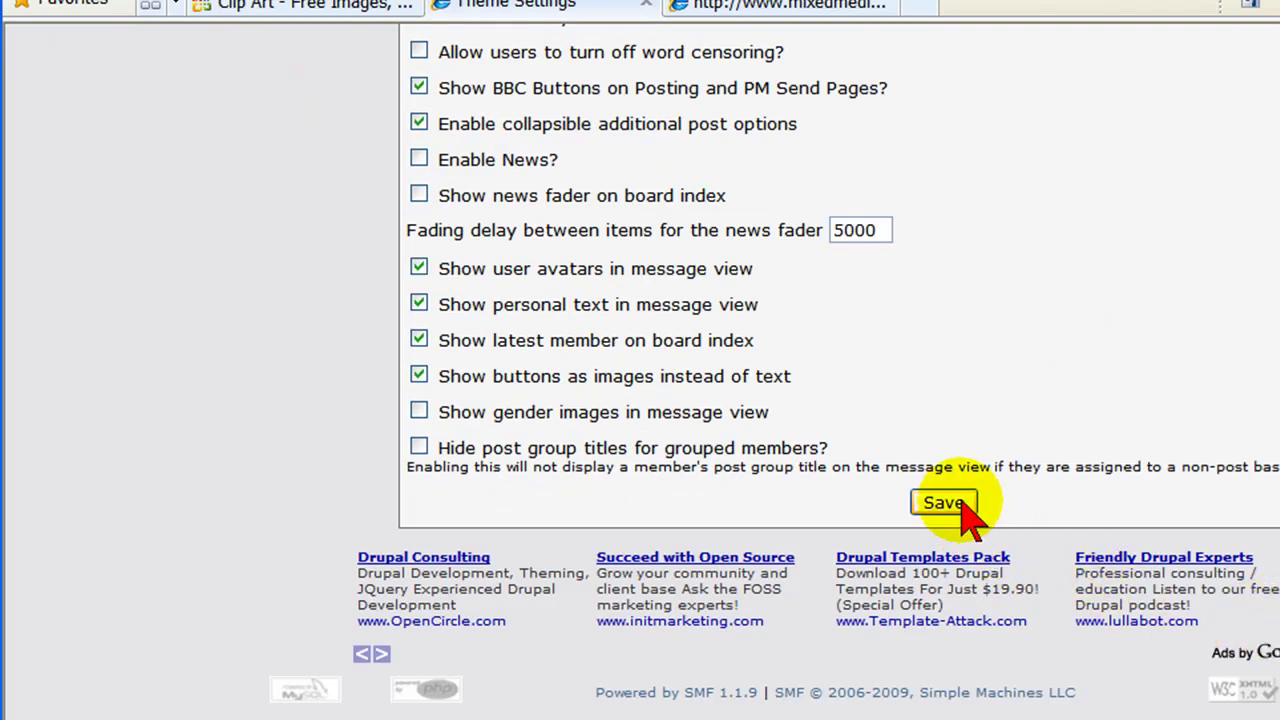
{"action": "left_click", "coordinate": [945, 503]}
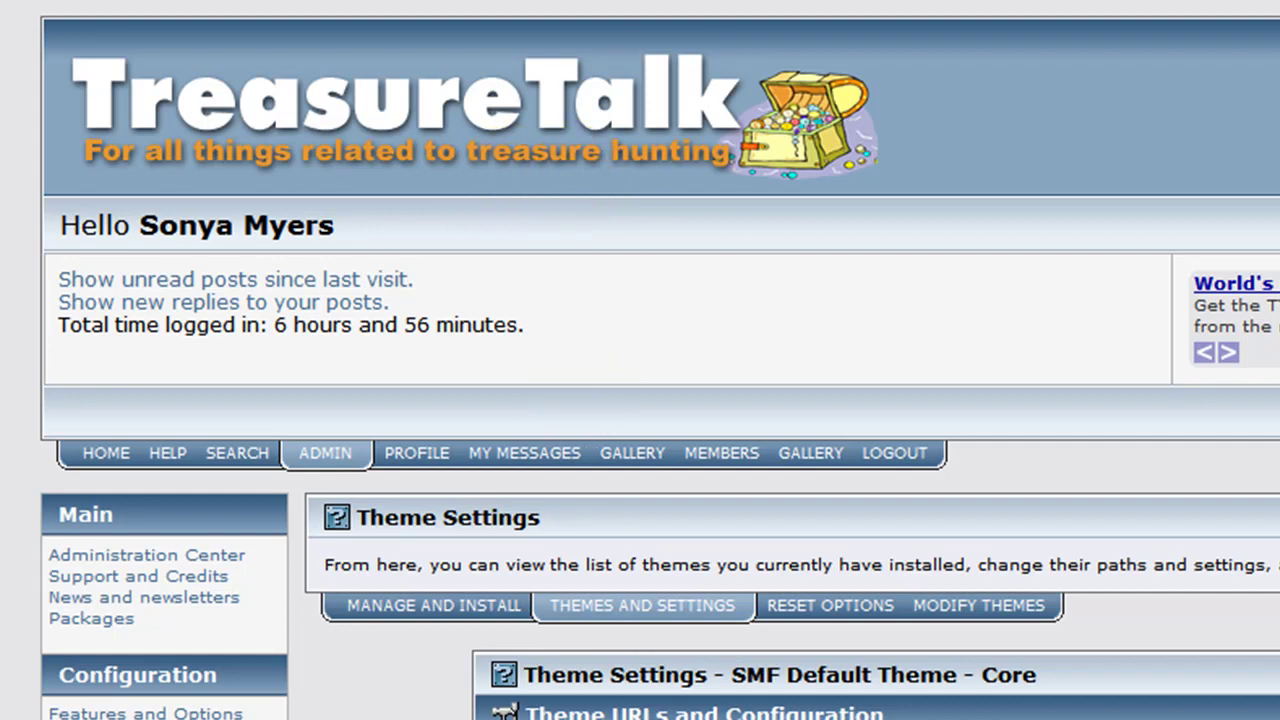
Step: Return from the browser to Photoshop Elements showing the Untitled-1 TreasureTalk banner
{"action": "left_click", "coordinate": [334, 604]}
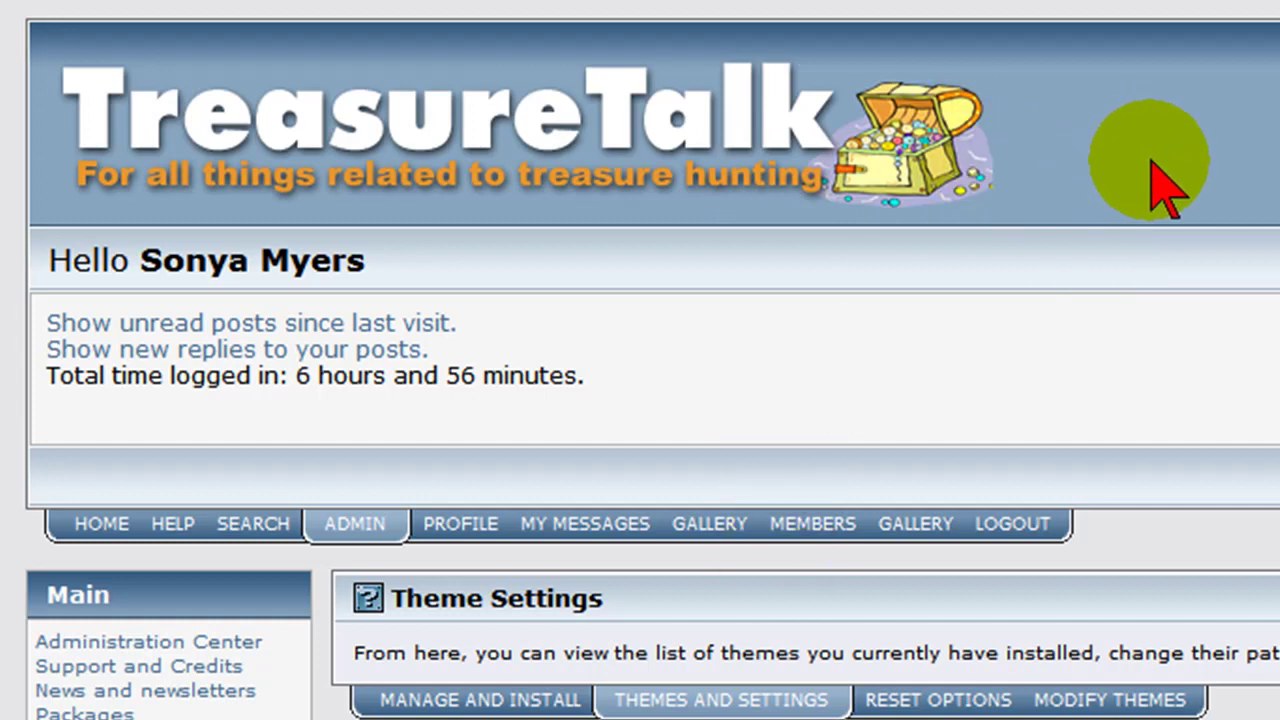
{"action": "key", "text": "Tab"}
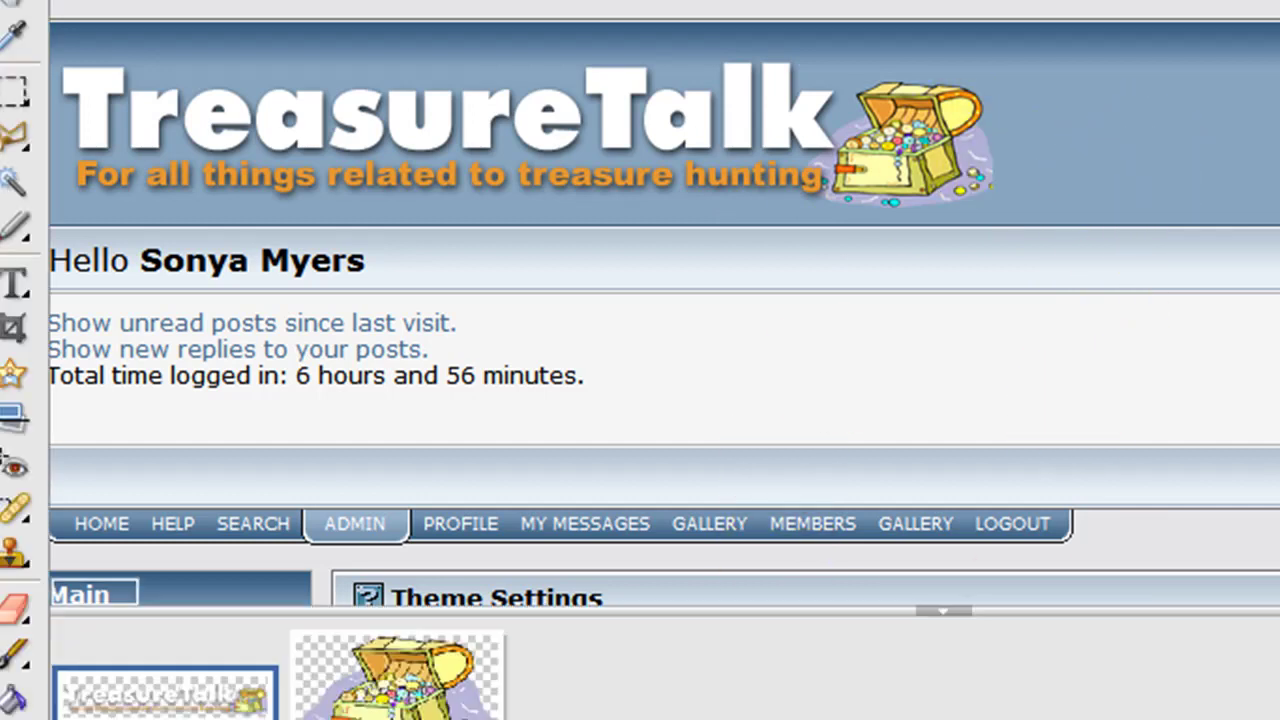